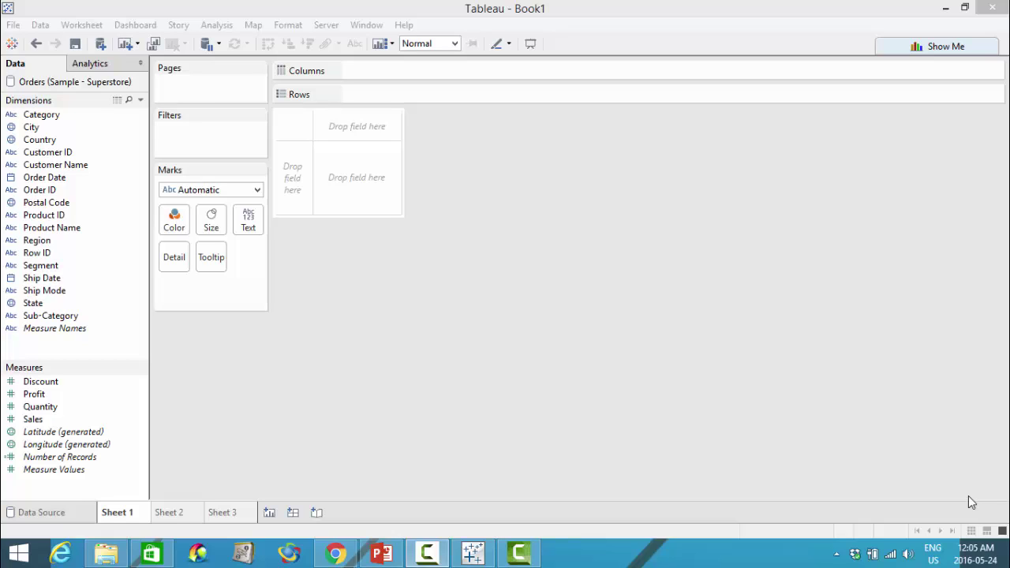
Step: Start a new calculated field based on the Sales measure and move its editor clear of the function list area
left_click(32, 419)
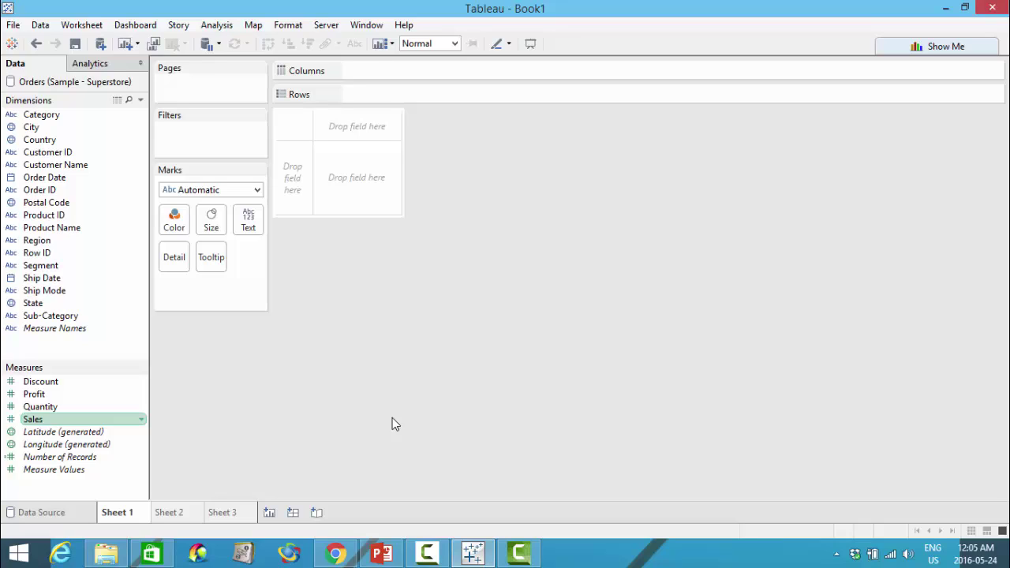
right_click(70, 420)
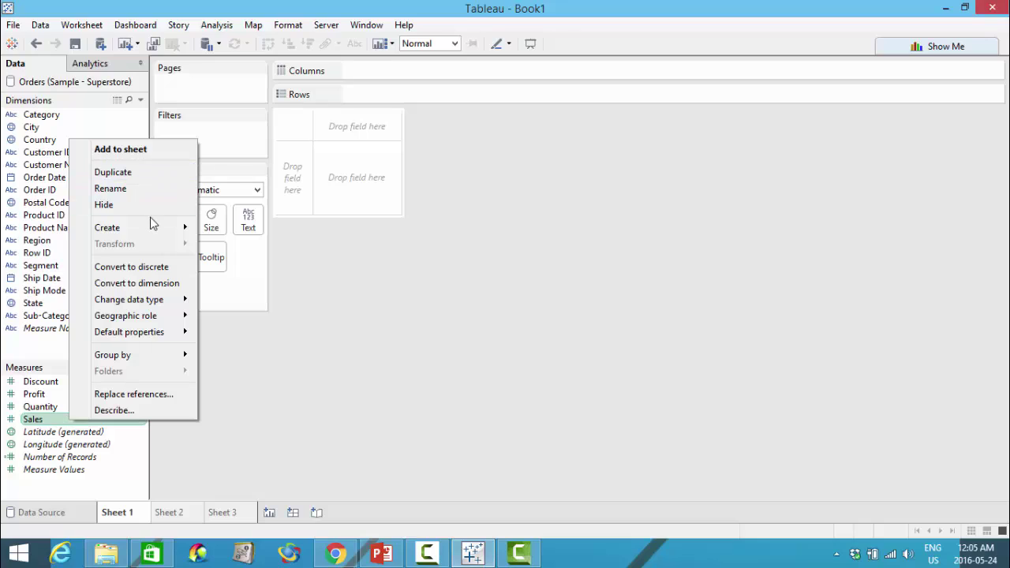
mouse_move(151, 230)
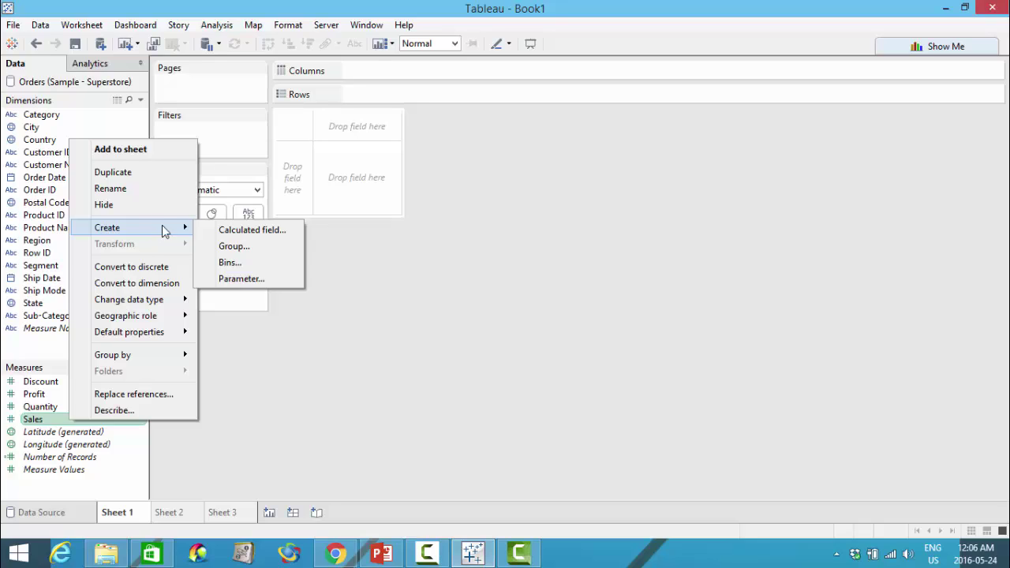
left_click(252, 230)
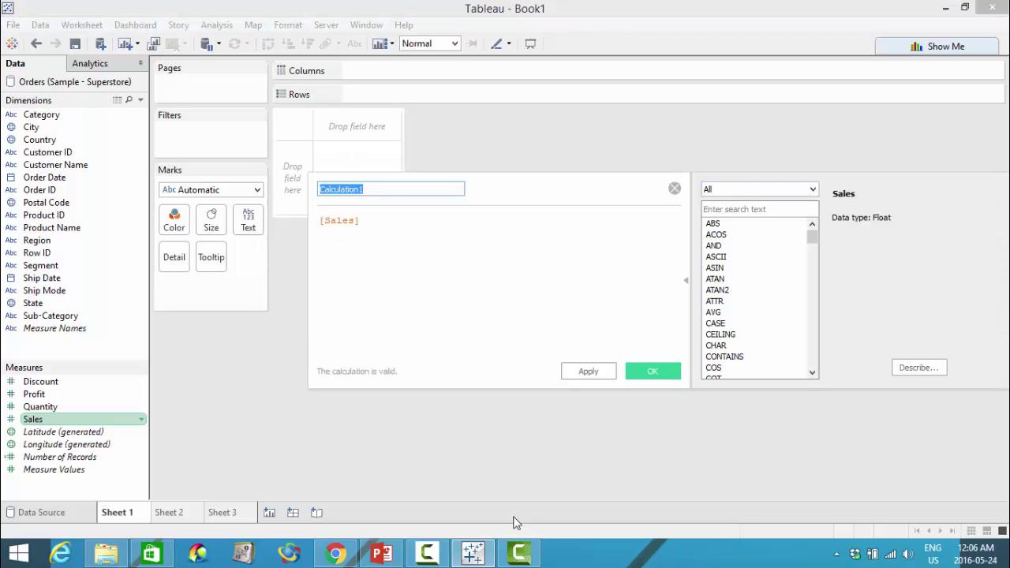
left_click_drag(582, 183, 461, 168)
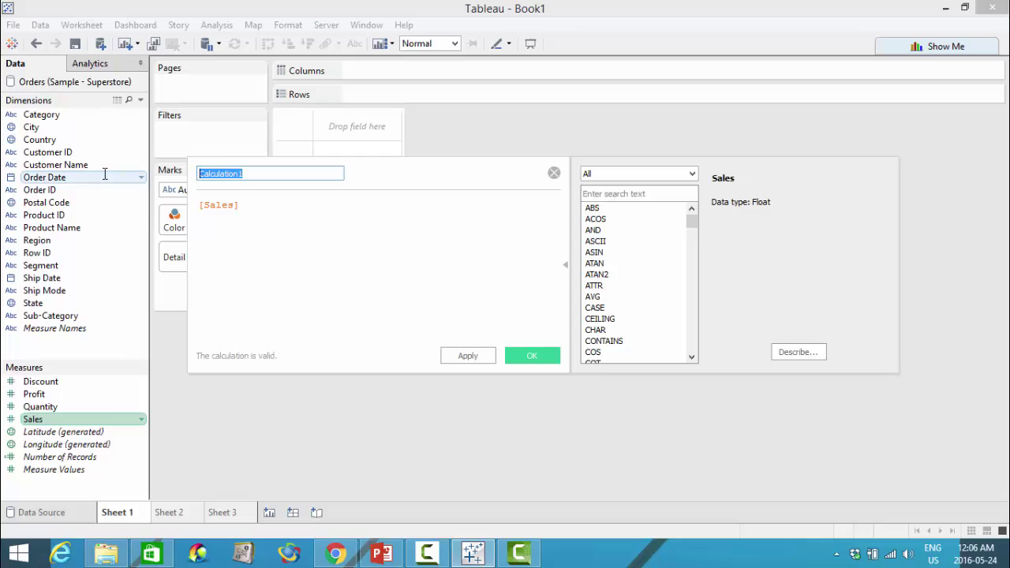
left_click(296, 227)
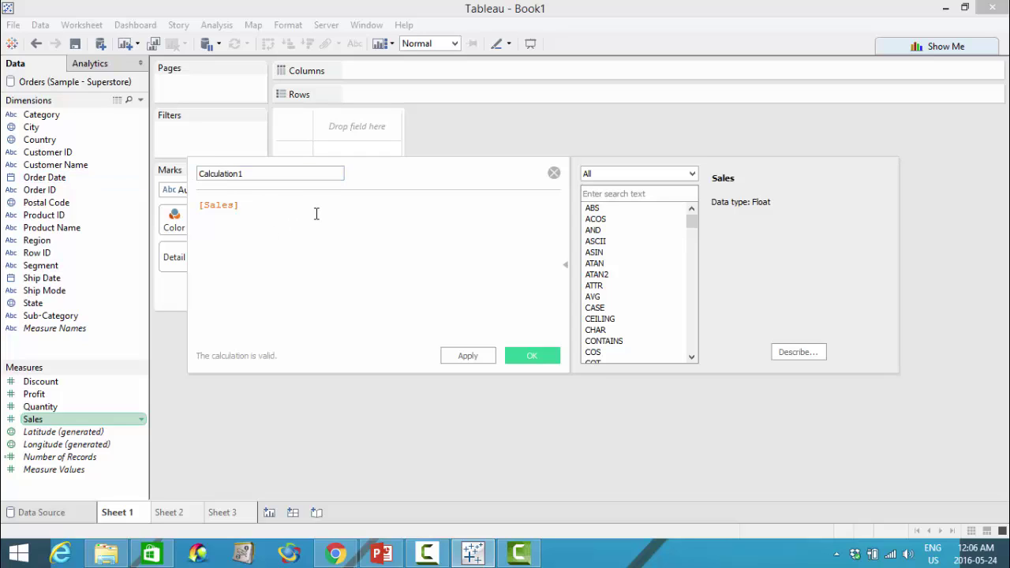
Step: Filter the calculation editor's function reference to Number and look through the available functions
left_click(692, 173)
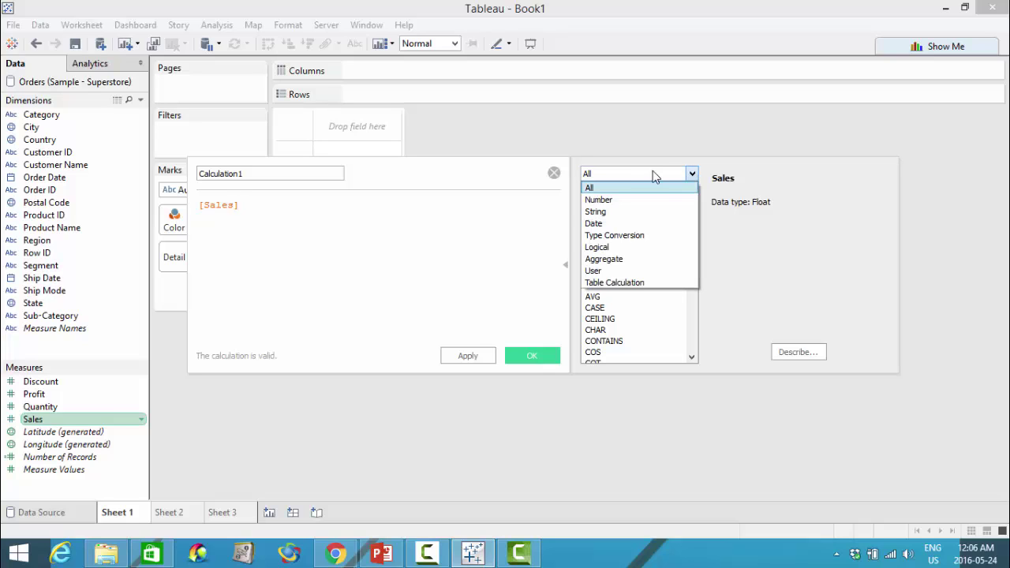
left_click(600, 202)
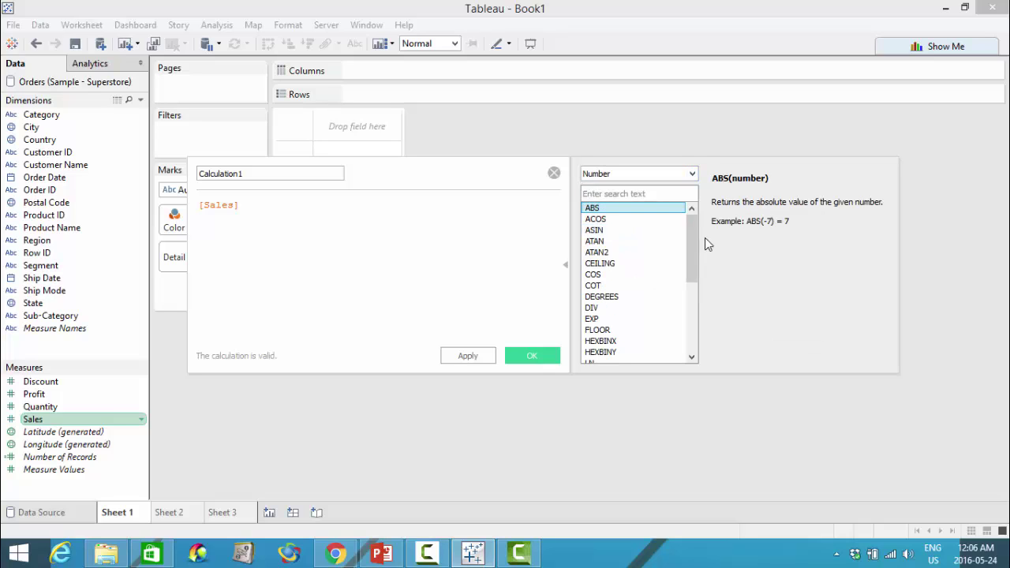
scroll(695, 263, "down", 1)
left_click_drag(696, 263, 758, 260)
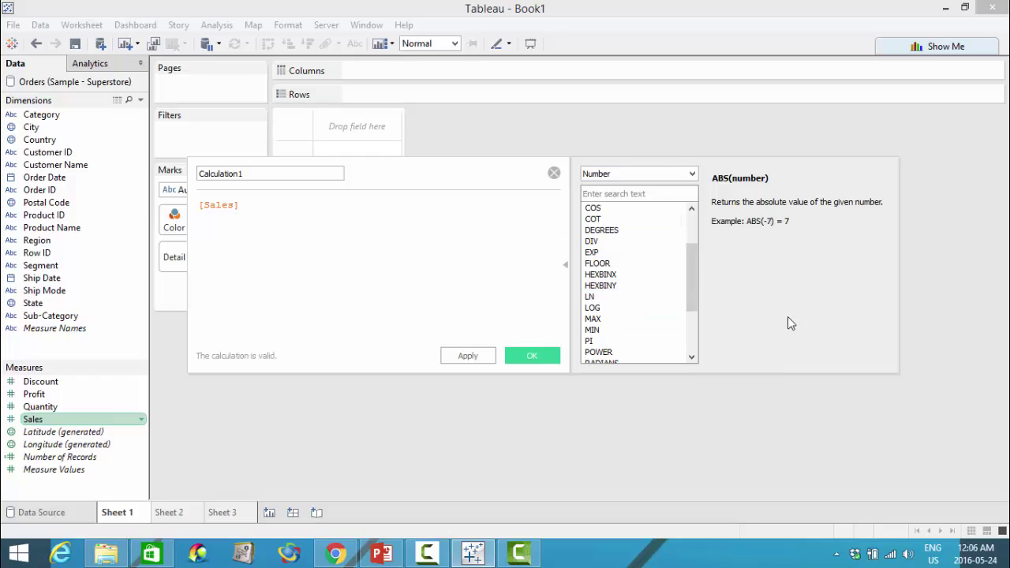
left_click(565, 265)
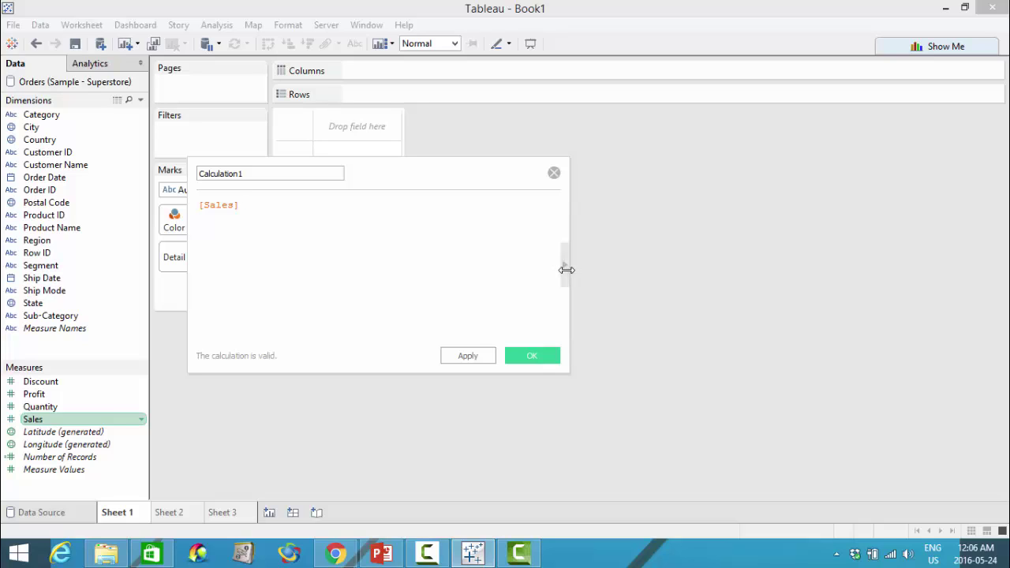
left_click(566, 270)
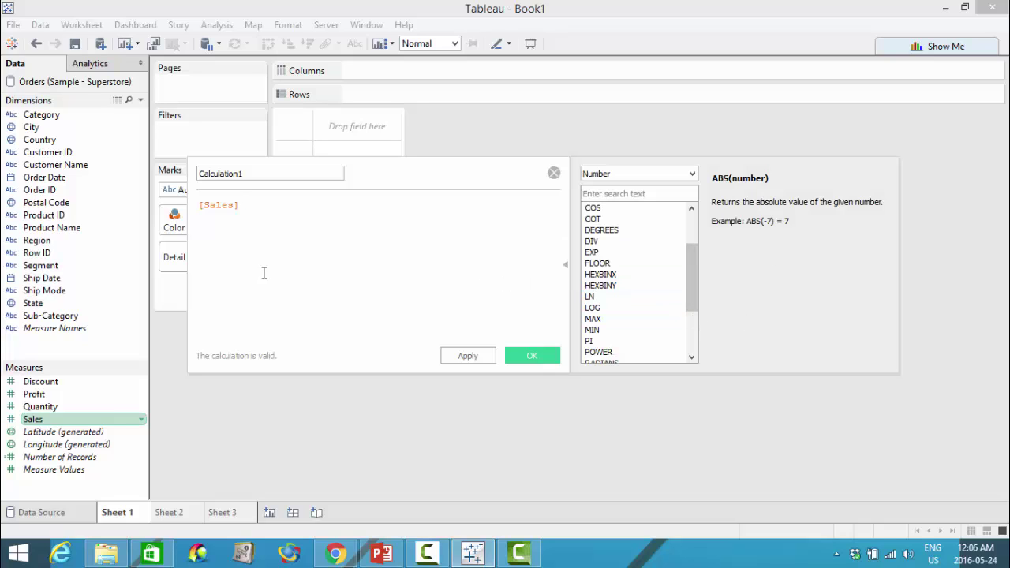
Step: Complete the formula as [Sales]*0.13, name the calculated field Taxes, and save it
left_click(255, 201)
type("*")
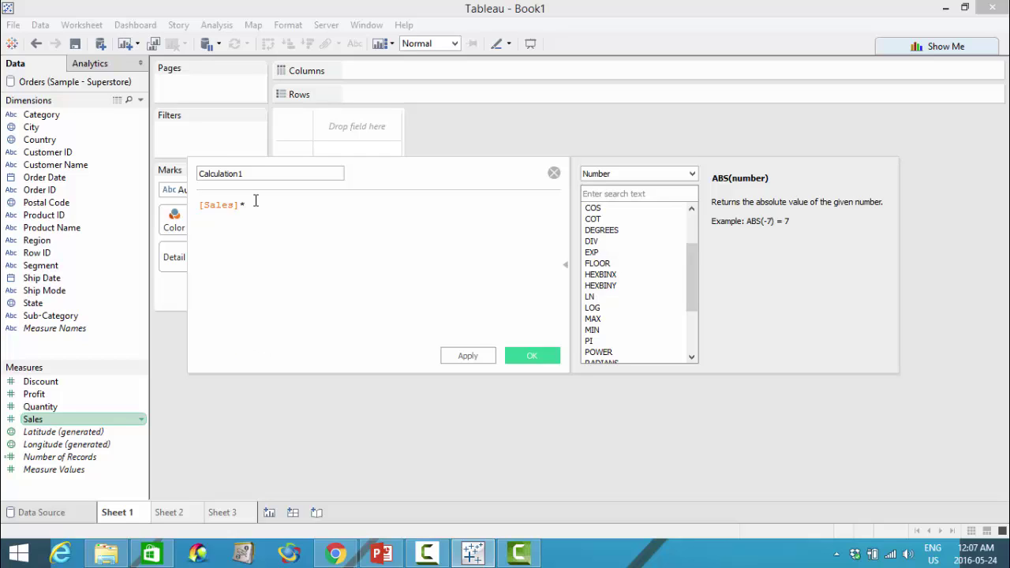
type("0.13")
double_click(271, 173)
type("Ta")
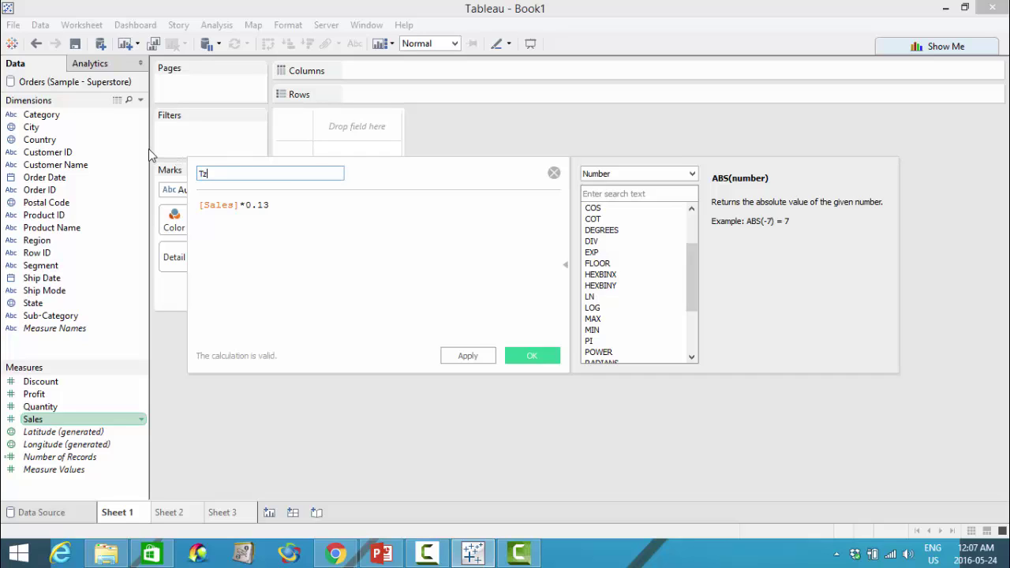
type("axes")
left_click(470, 356)
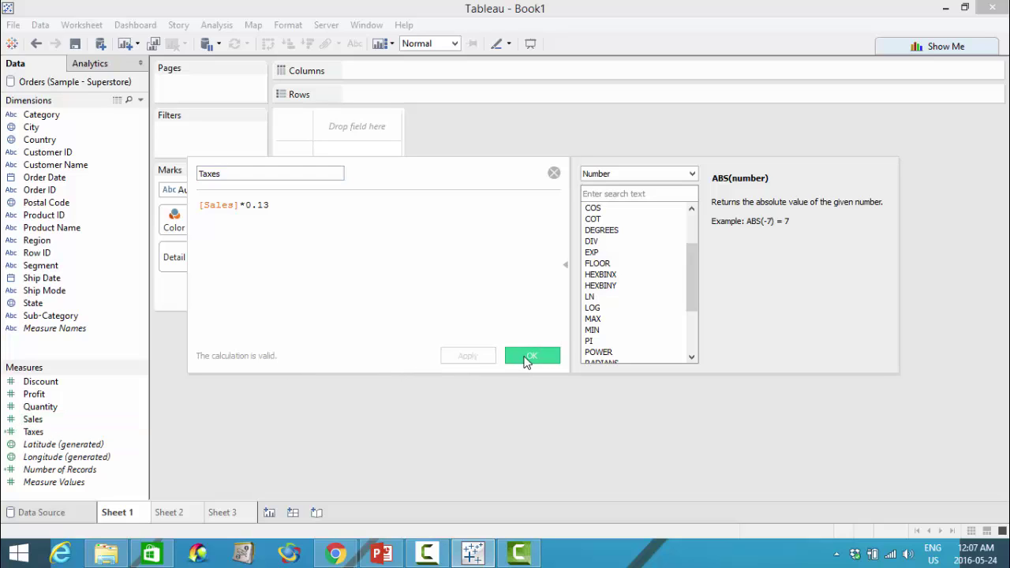
left_click(531, 357)
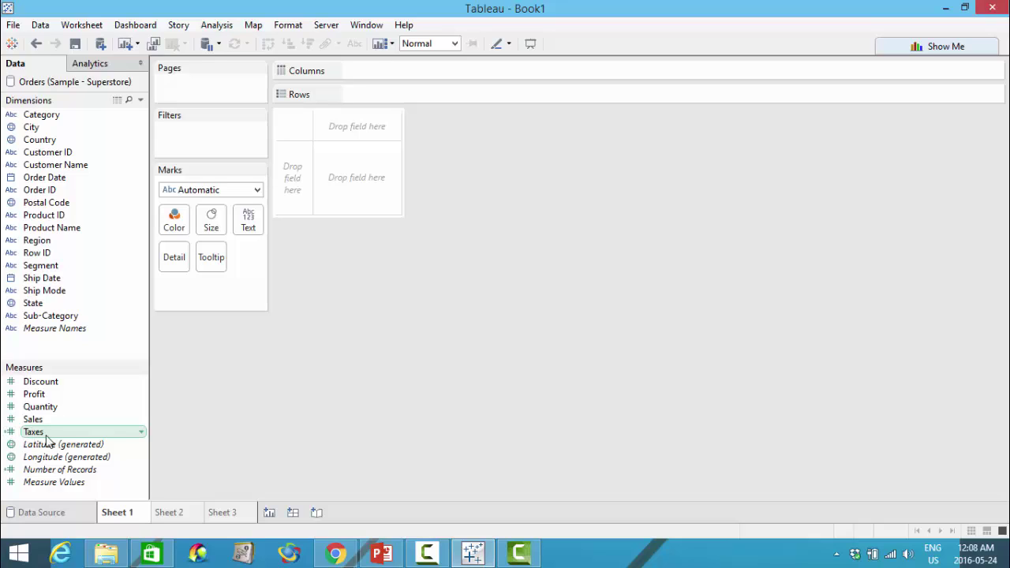
Step: Reopen the Taxes calculation to review its formula and the function categories, leaving it as it is
left_click(142, 434)
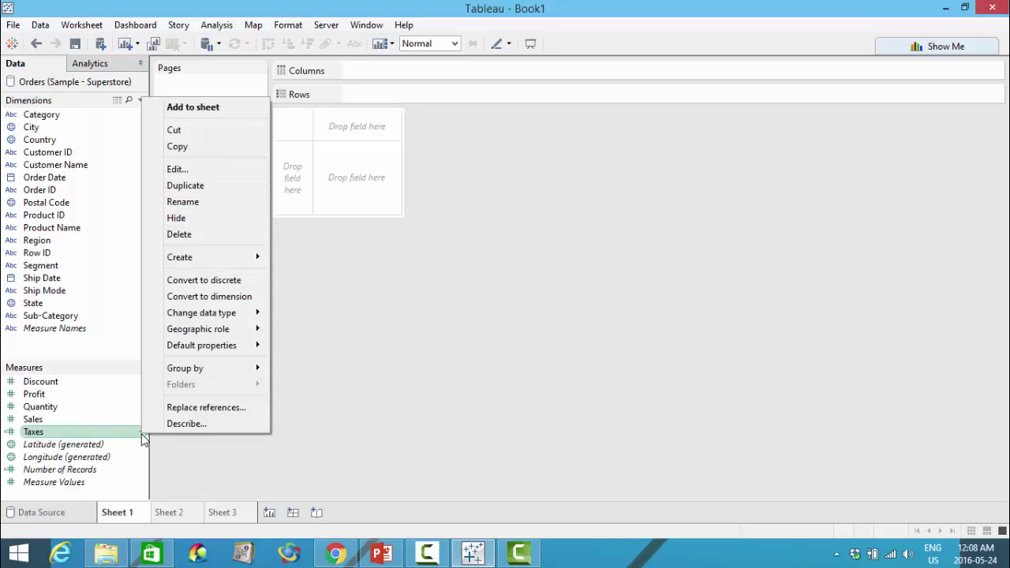
left_click(220, 168)
key("ctrl+a")
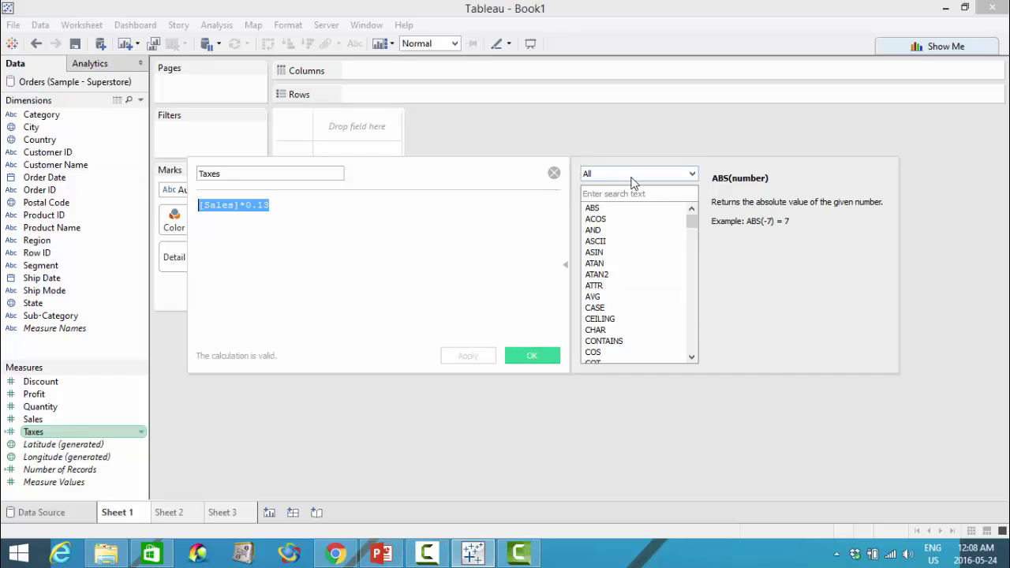
left_click_drag(692, 223, 684, 169)
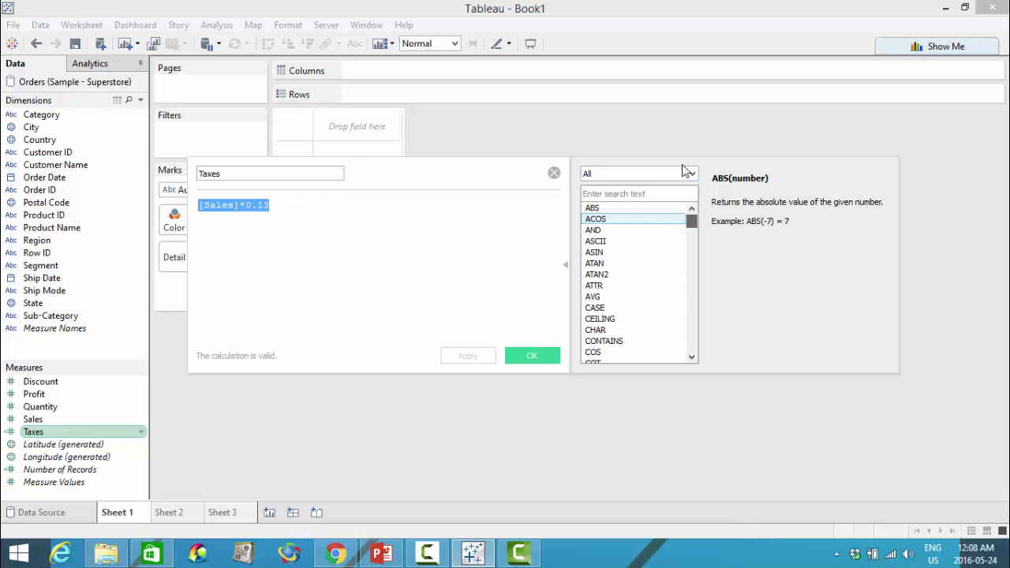
left_click(685, 171)
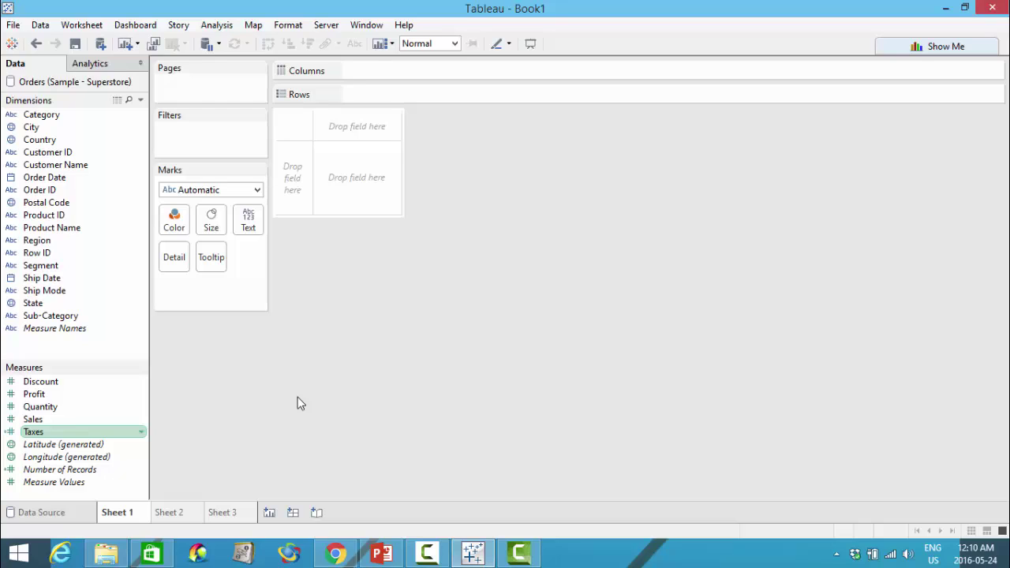
left_click(297, 398)
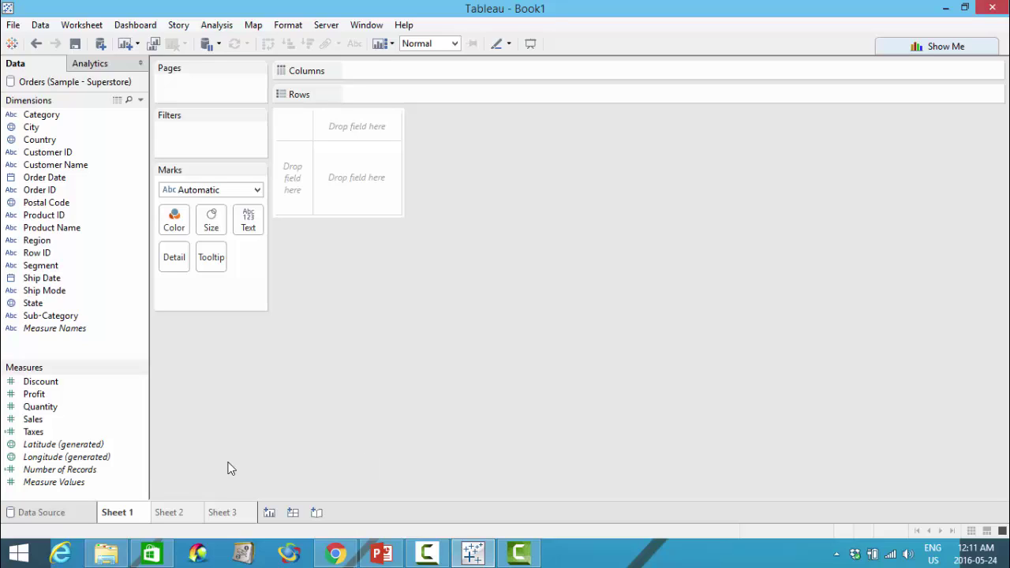
Step: Create a parameter named Tax Rate with data type Integer, current value 13 and the Number (Standard) display format
right_click(117, 494)
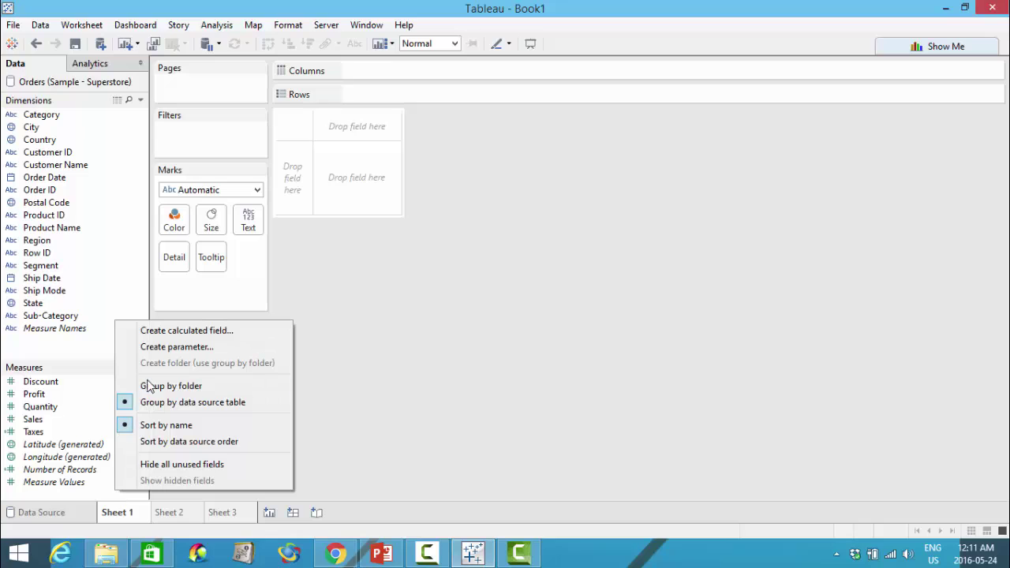
left_click(199, 347)
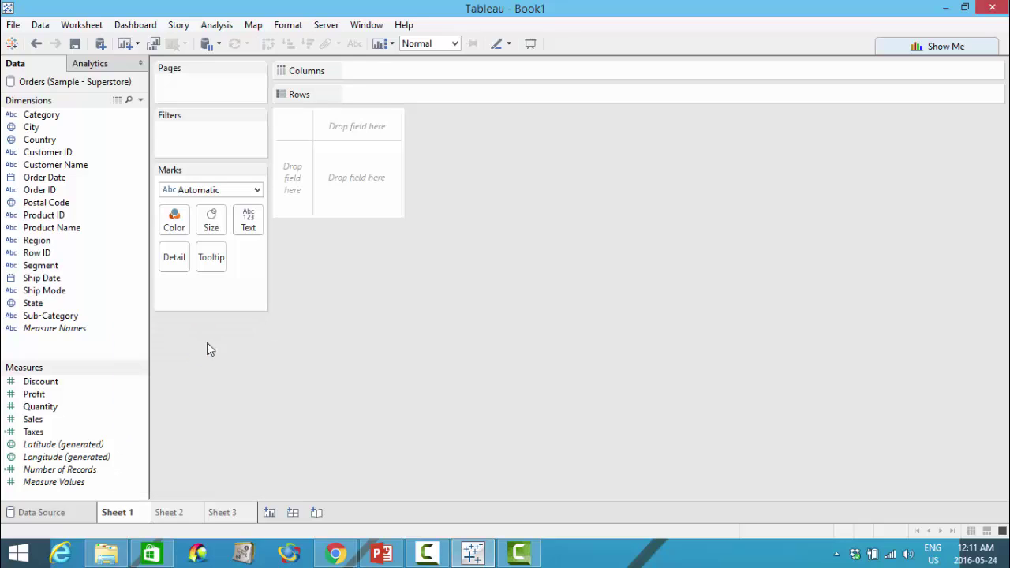
type("T")
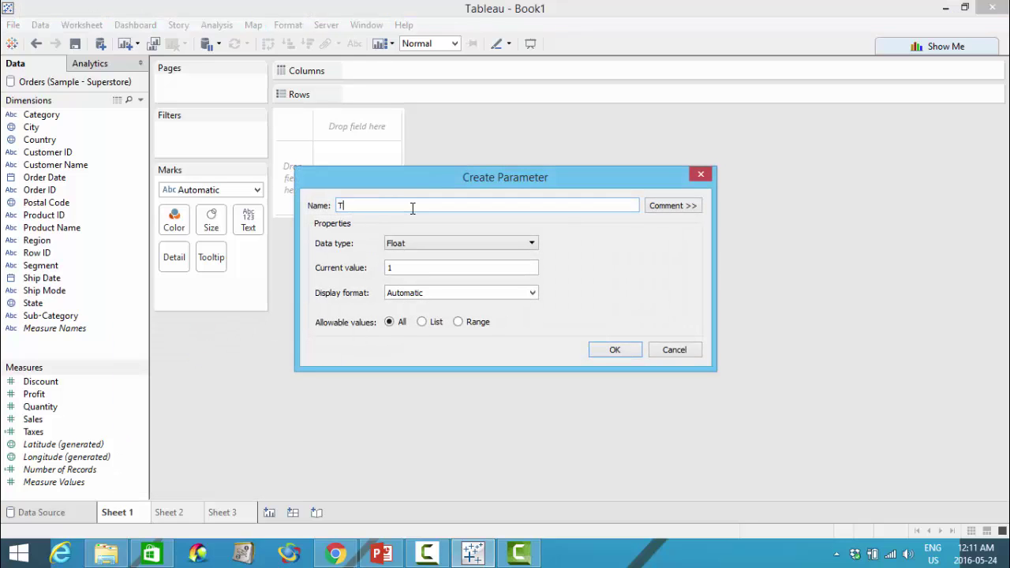
type("ax Rate")
left_click(467, 245)
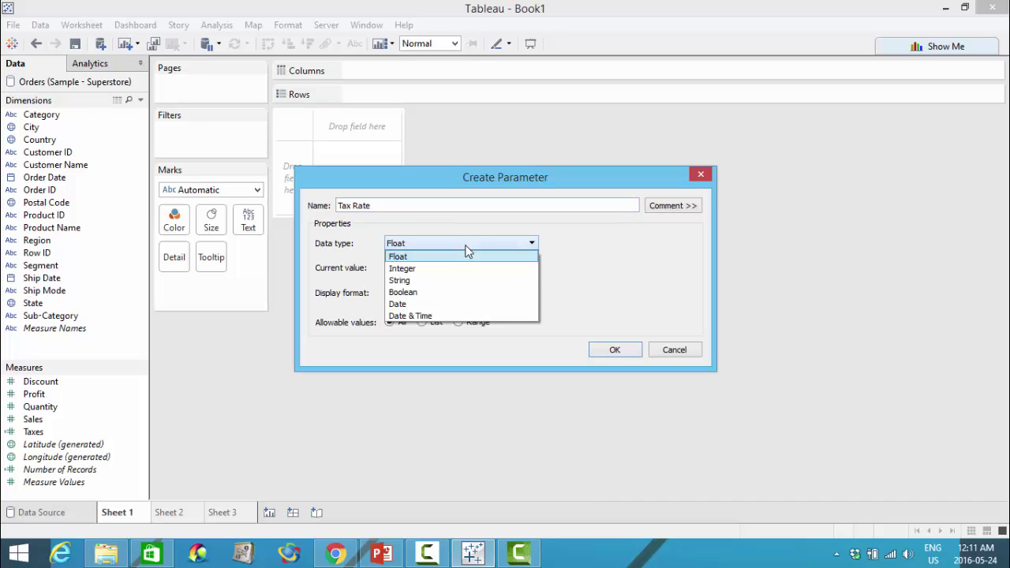
left_click(404, 269)
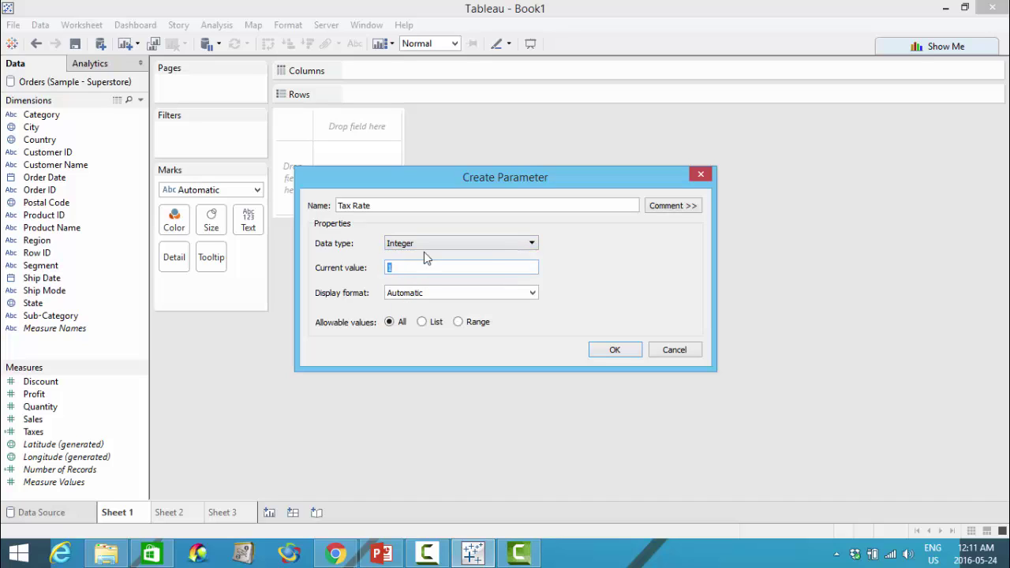
type("13")
left_click(469, 292)
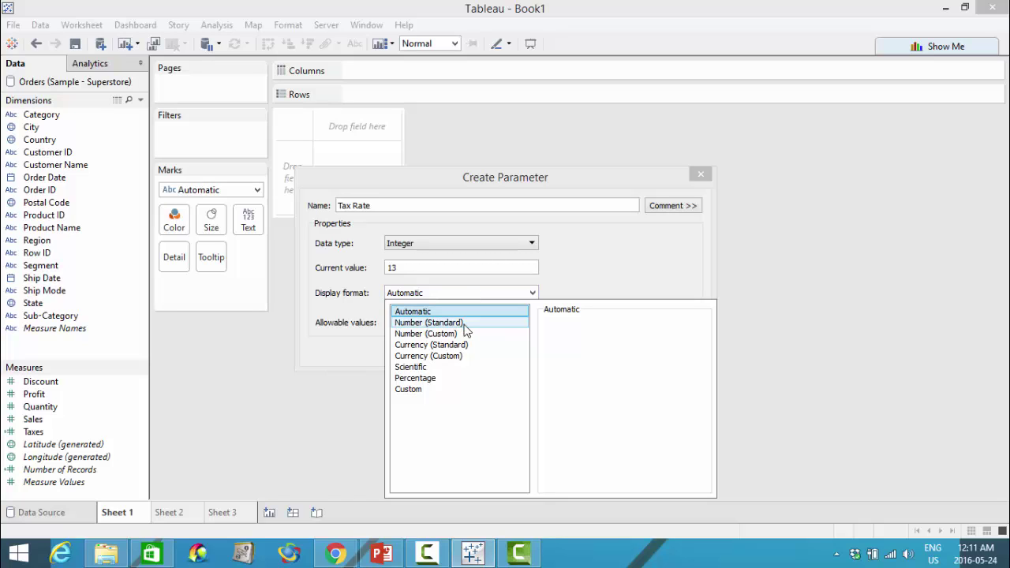
left_click(465, 324)
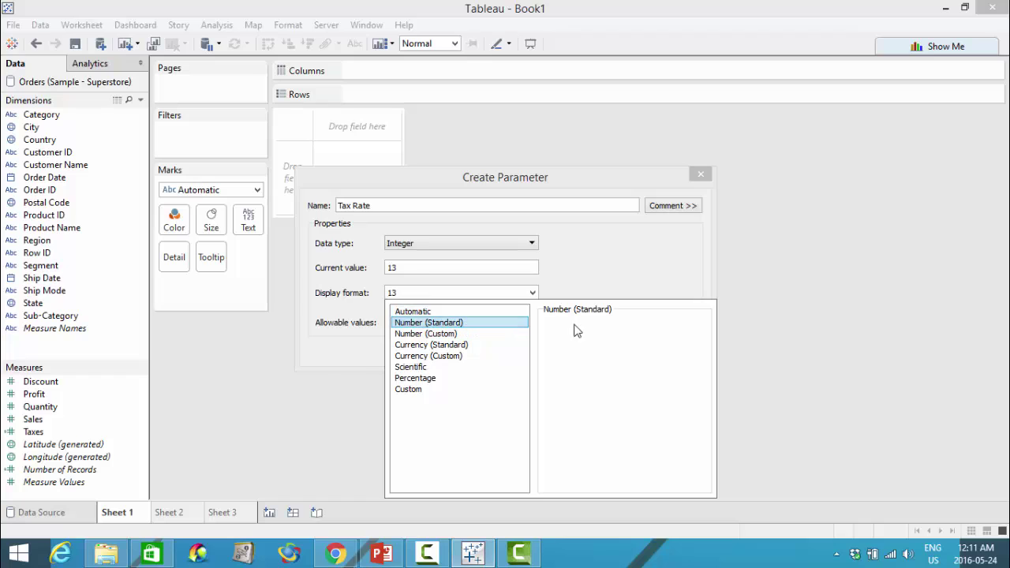
left_click(505, 290)
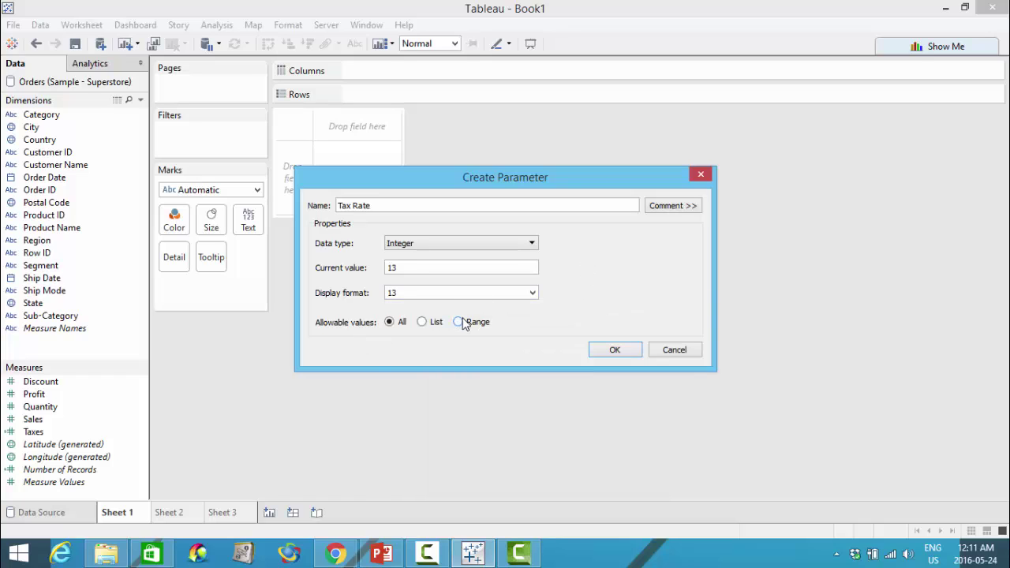
Step: Restrict the Tax Rate parameter to a range from 0 to 50 with step size 1, and save it
left_click(461, 322)
left_click(321, 367)
key("BackSpace")
type("0")
left_click(321, 388)
double_click(391, 387)
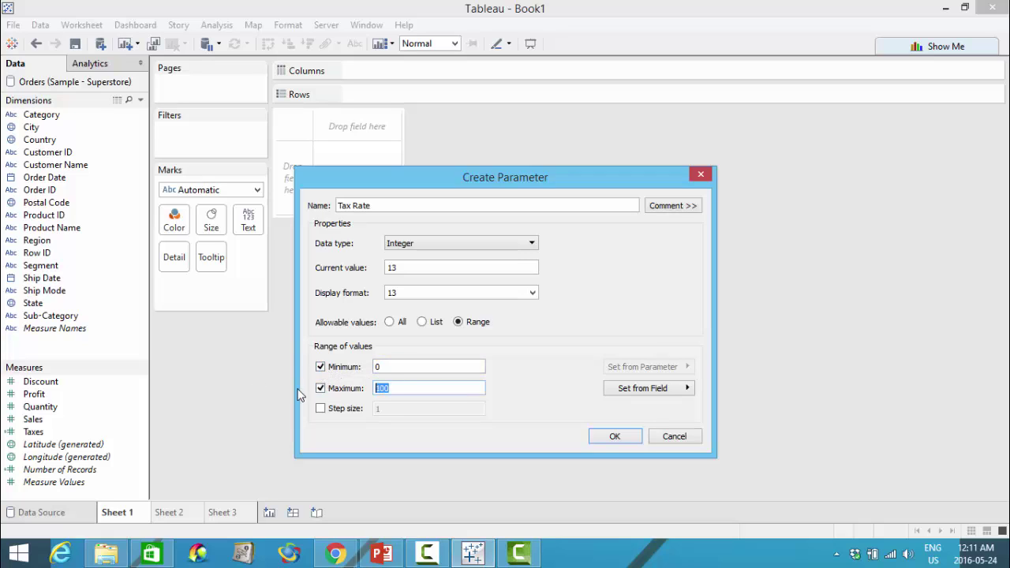
type("50")
left_click(321, 409)
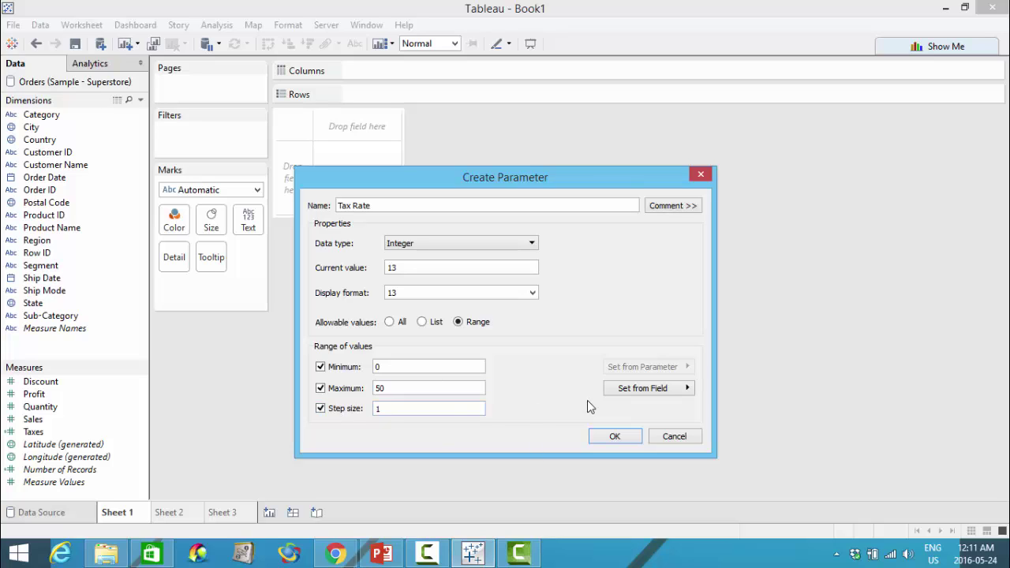
left_click(614, 437)
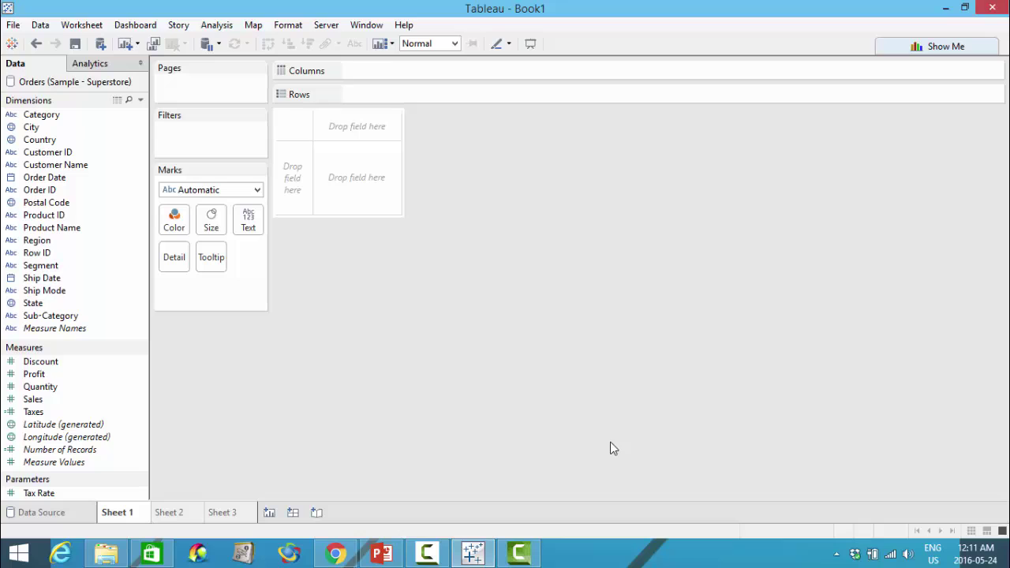
Step: Show the Tax Rate parameter control on the sheet and set its slider to 50
right_click(49, 493)
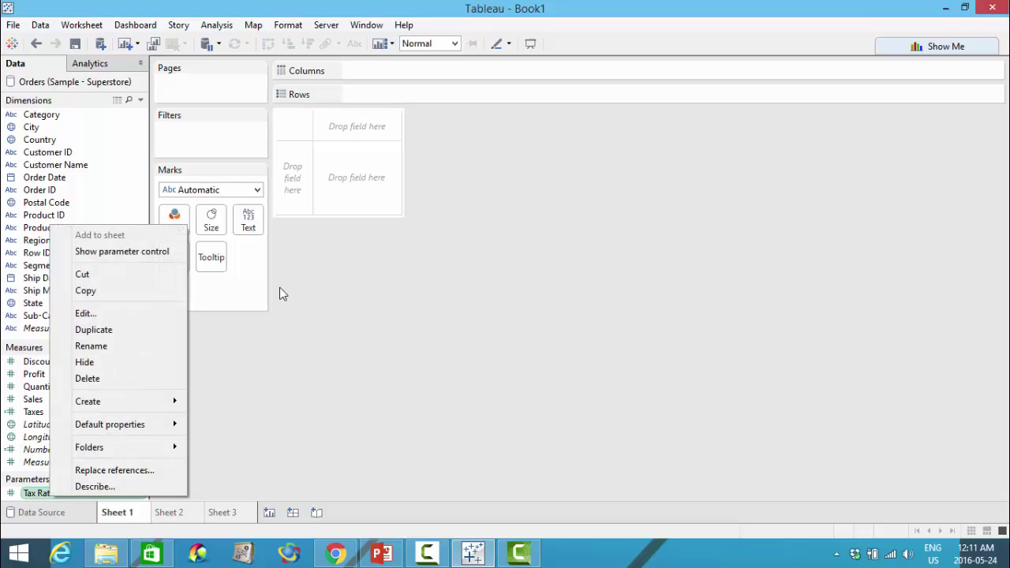
left_click(122, 251)
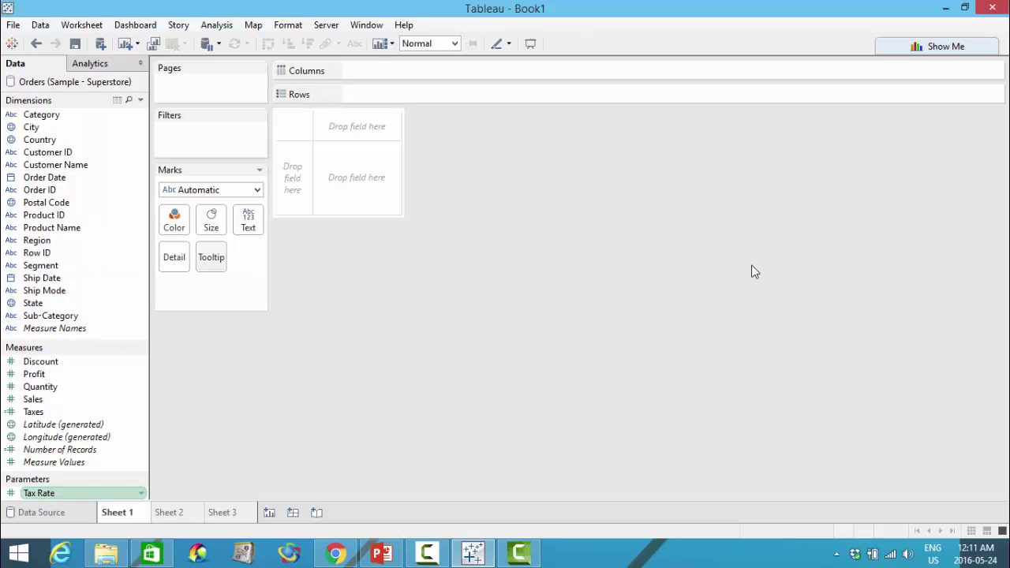
left_click_drag(913, 148, 970, 156)
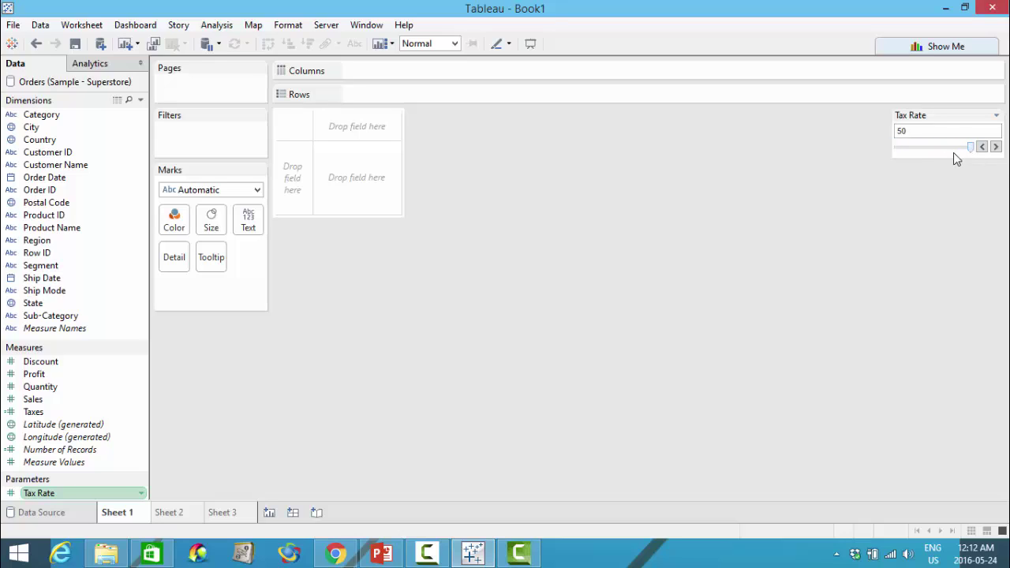
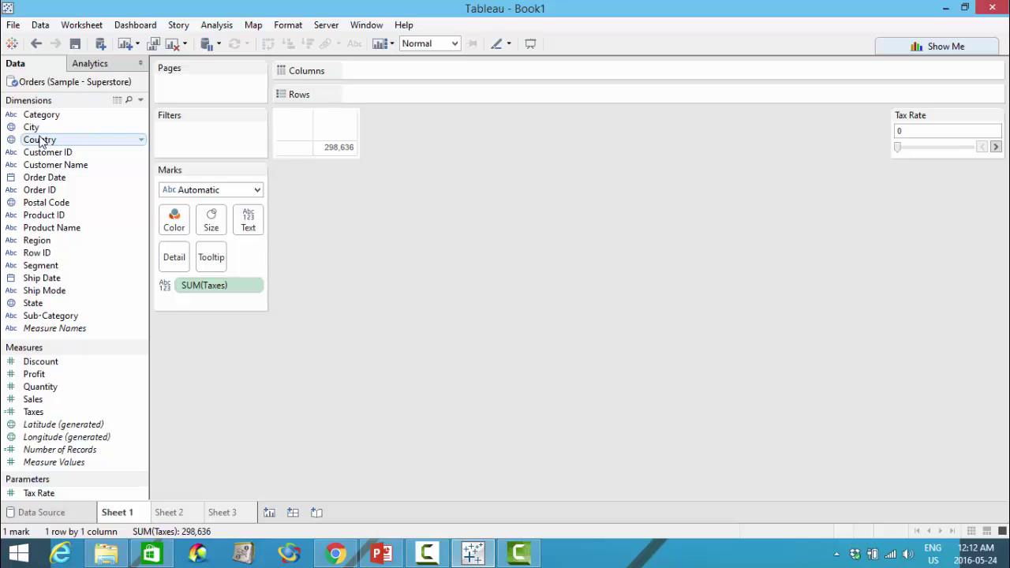
Step: Break the Taxes total down by Region as a horizontal bar chart and label the bars with SUM(Taxes)
left_click(43, 117)
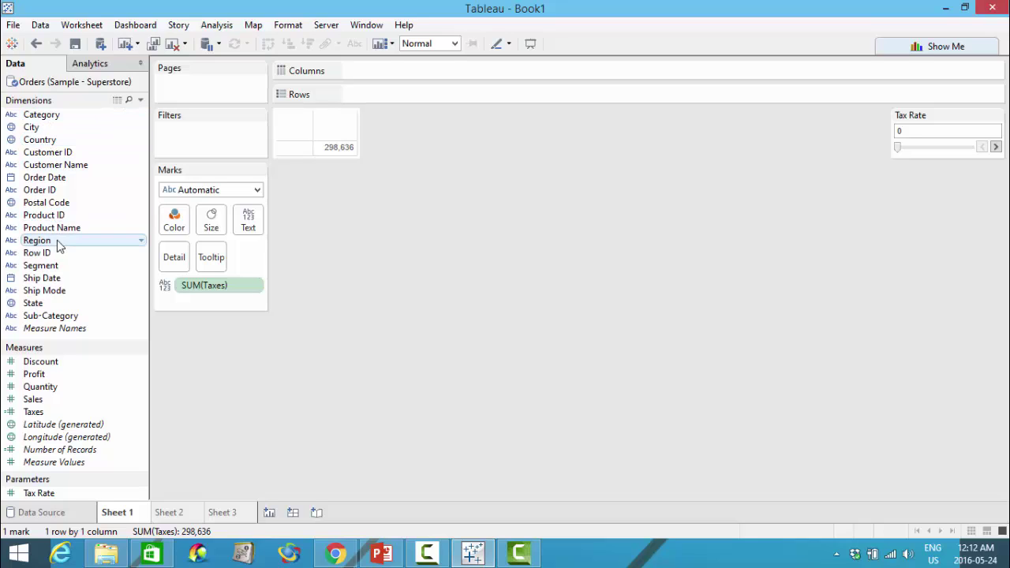
left_click_drag(57, 240, 341, 164)
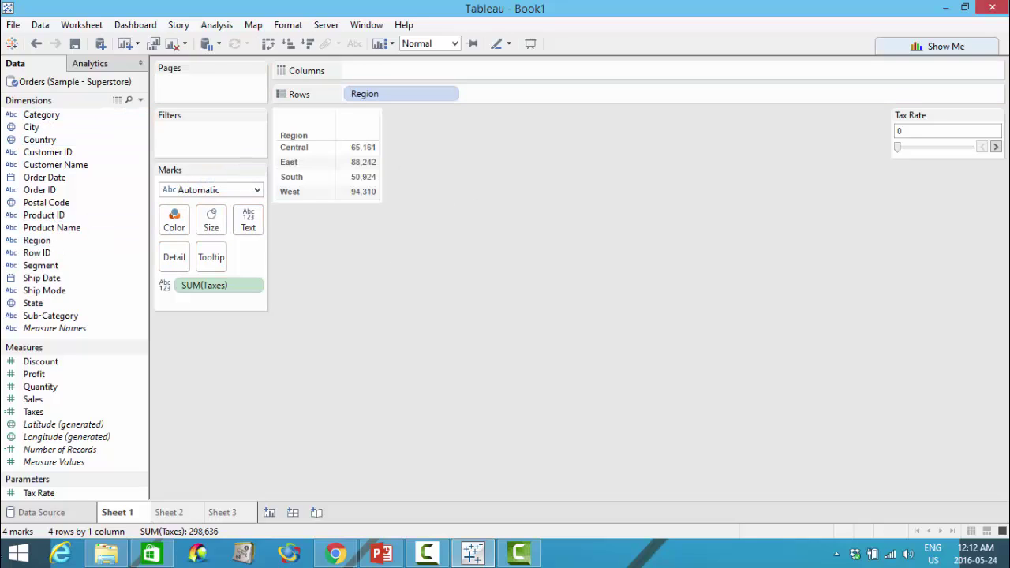
left_click(935, 46)
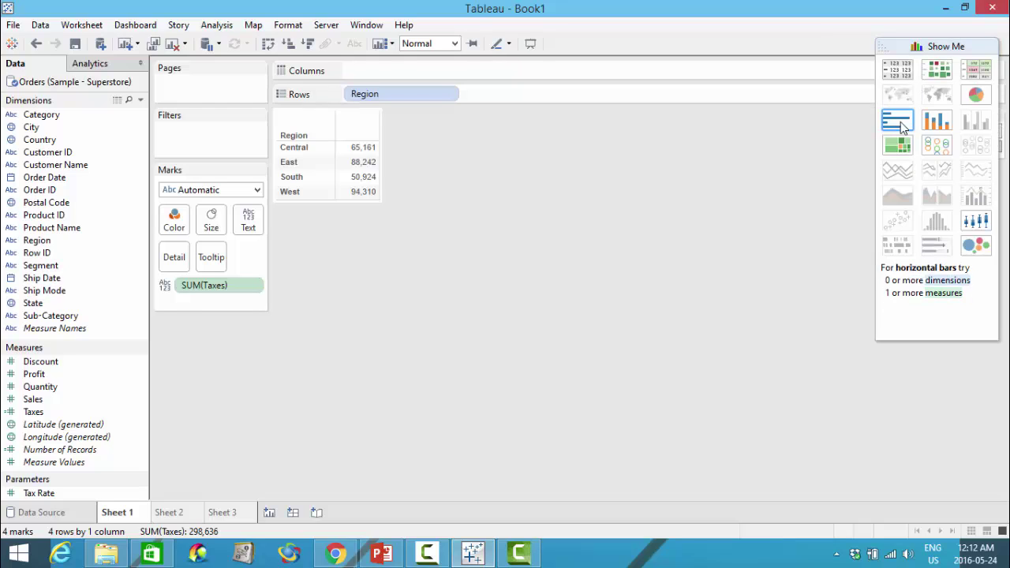
left_click(903, 128)
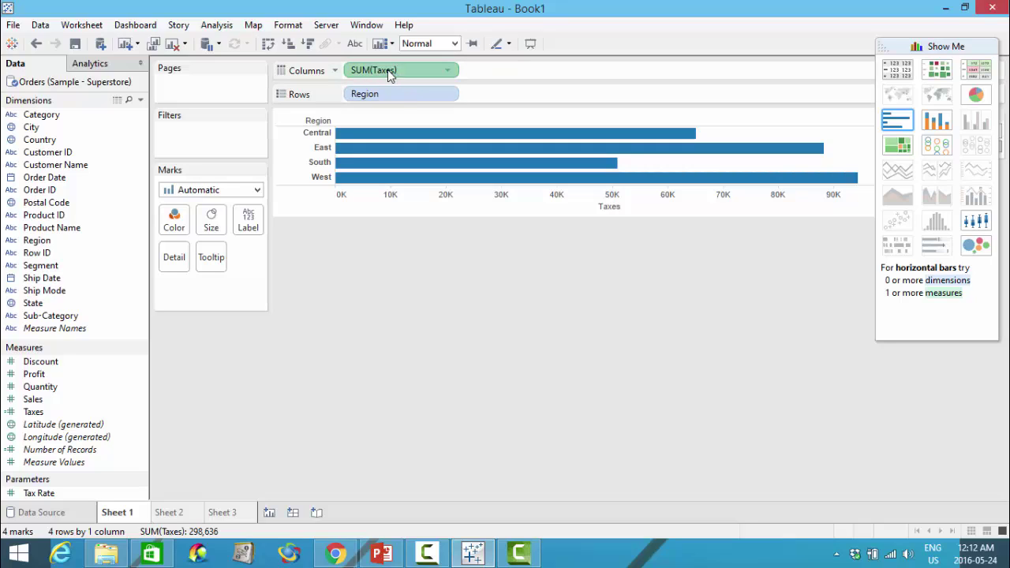
left_click_drag(389, 70, 254, 221)
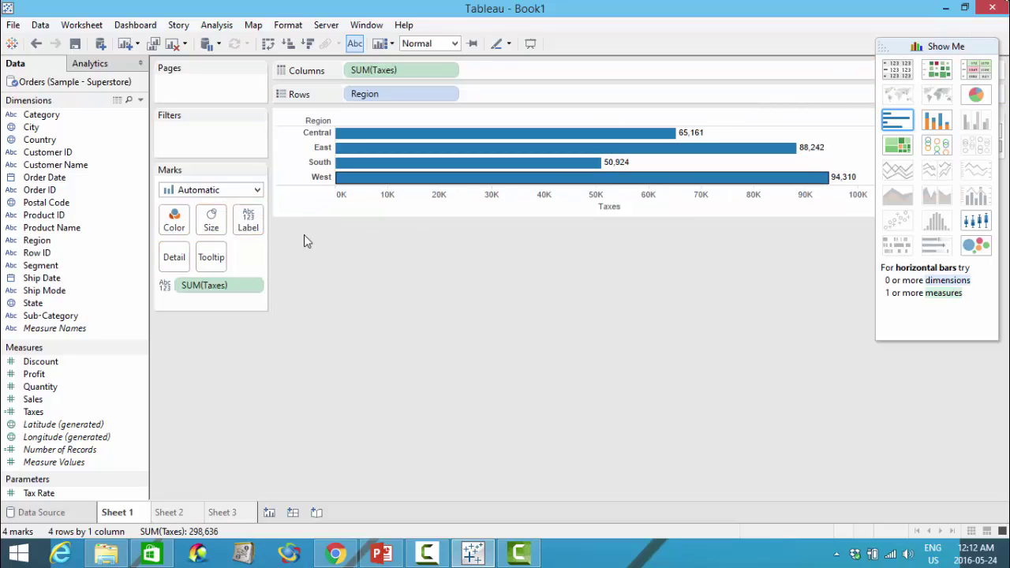
left_click(932, 49)
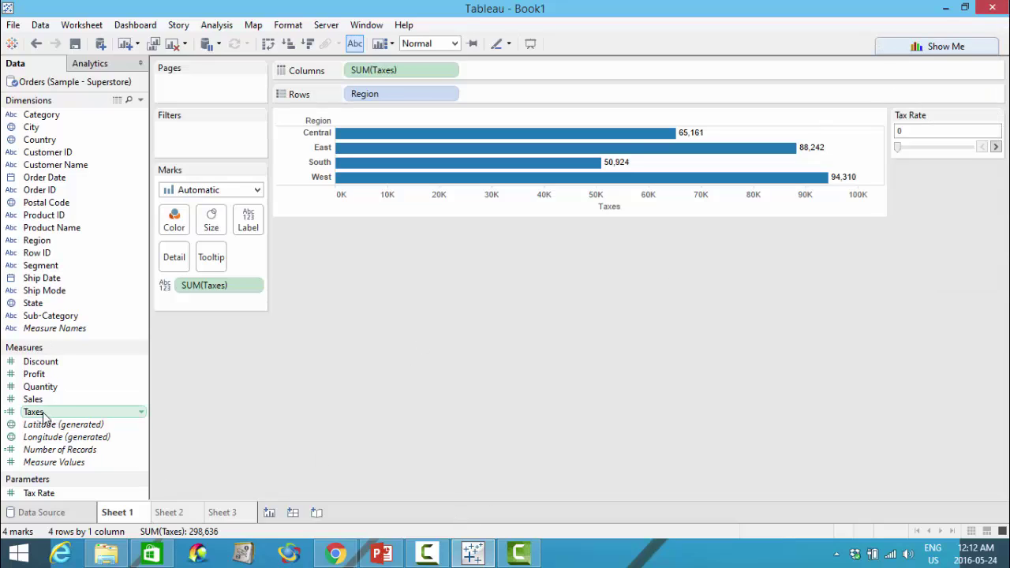
Step: Change the Taxes calculation's formula to [Sales]*([Tax Rate]/100), save it, and set the Tax Rate slider to 30
left_click(142, 413)
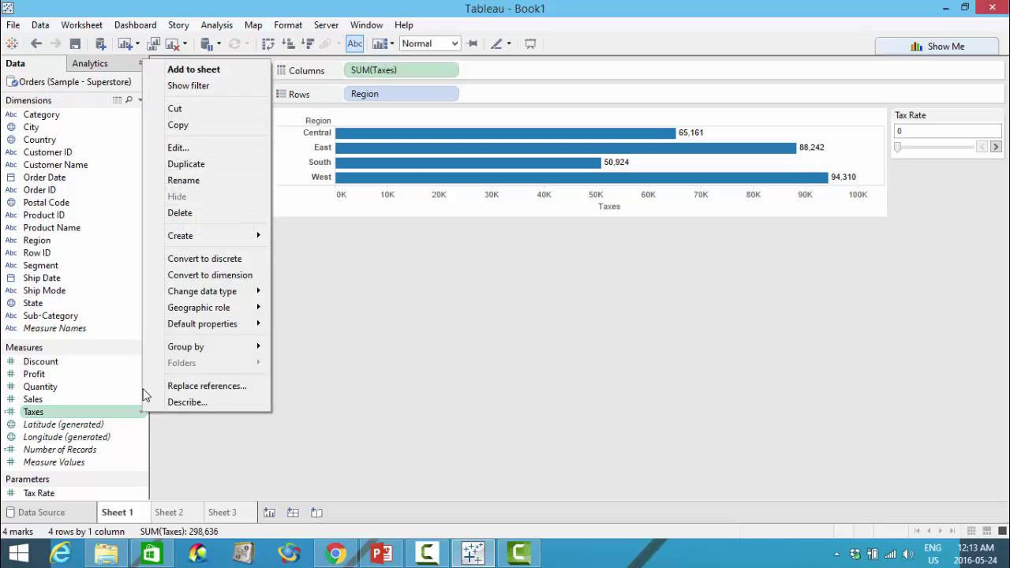
left_click(206, 150)
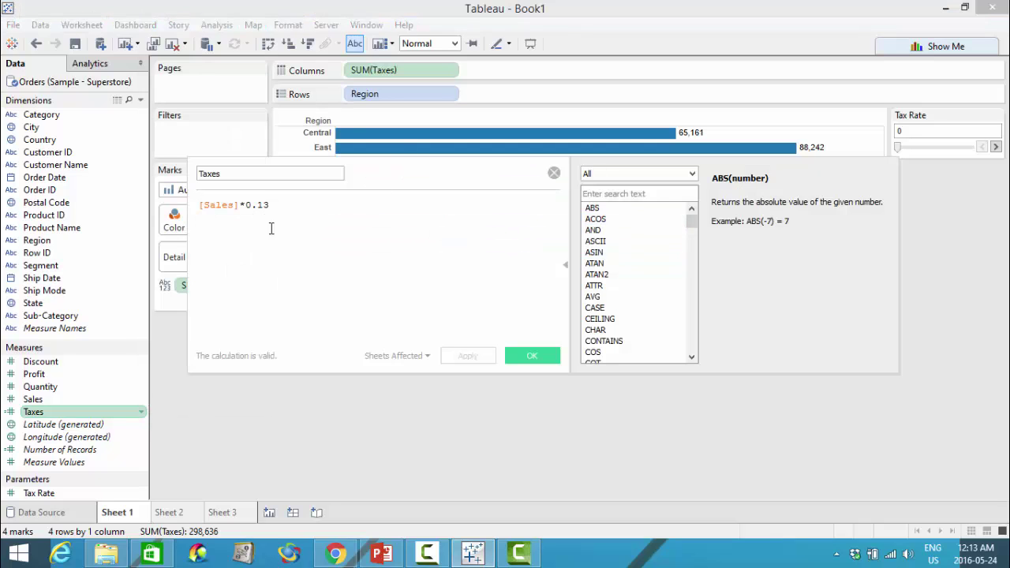
left_click_drag(278, 205, 245, 206)
type("[")
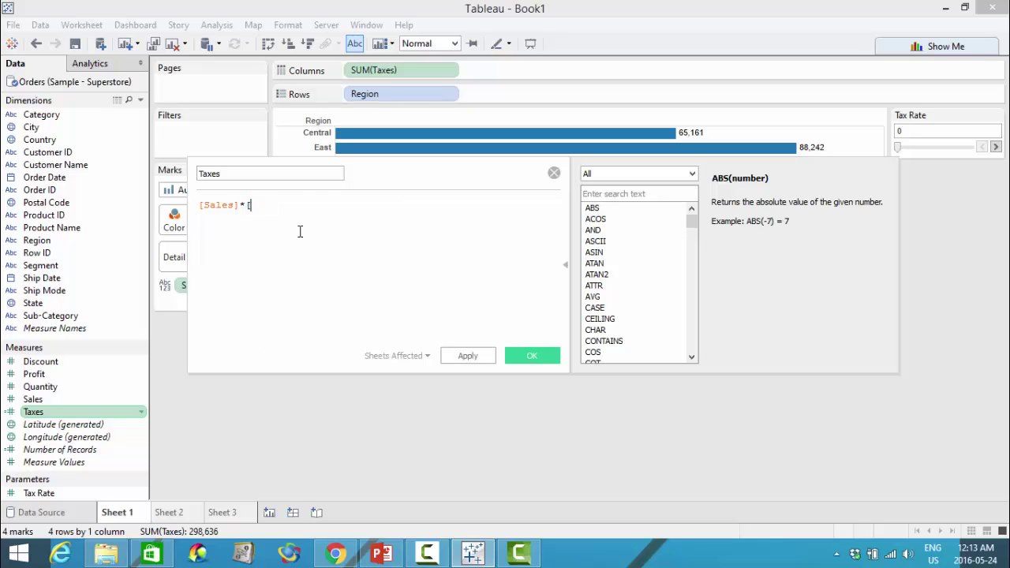
type("tax")
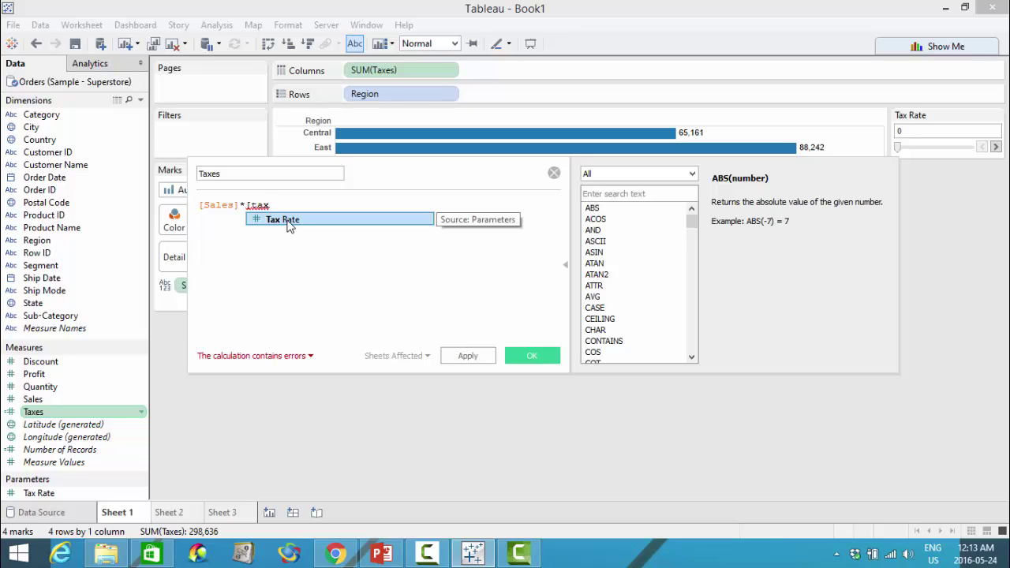
double_click(289, 225)
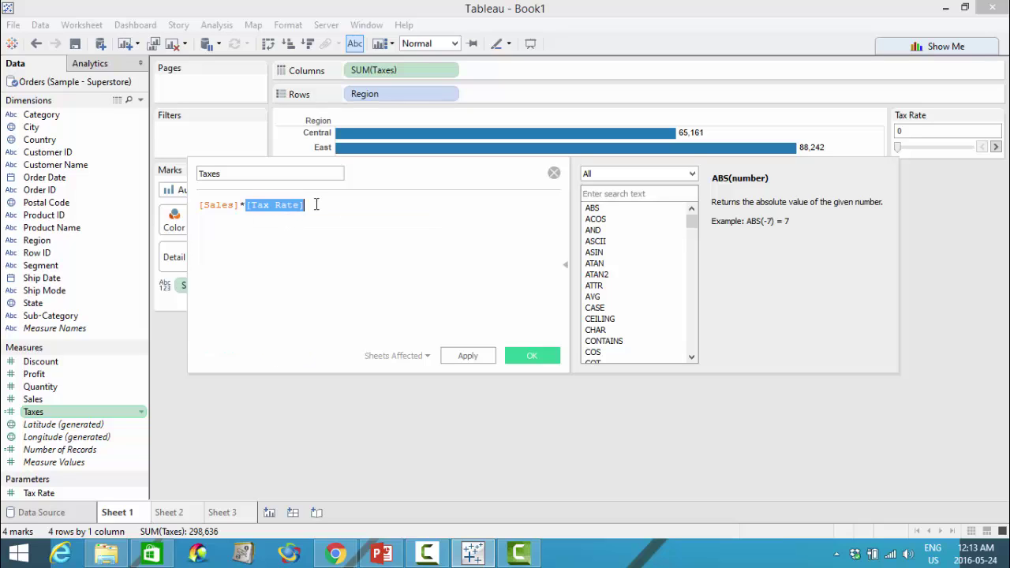
type("/")
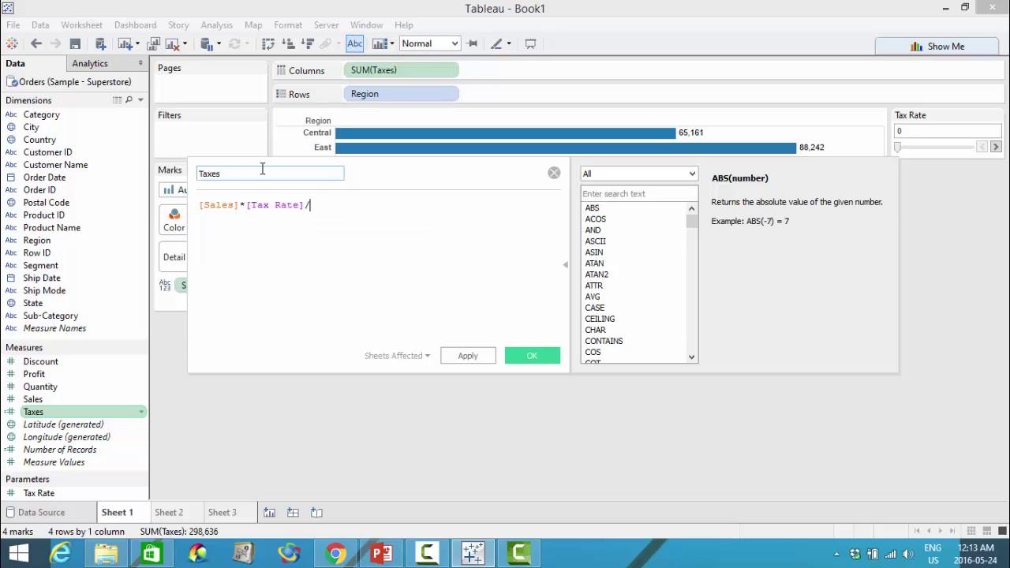
type("100)")
left_click(246, 206)
type("(")
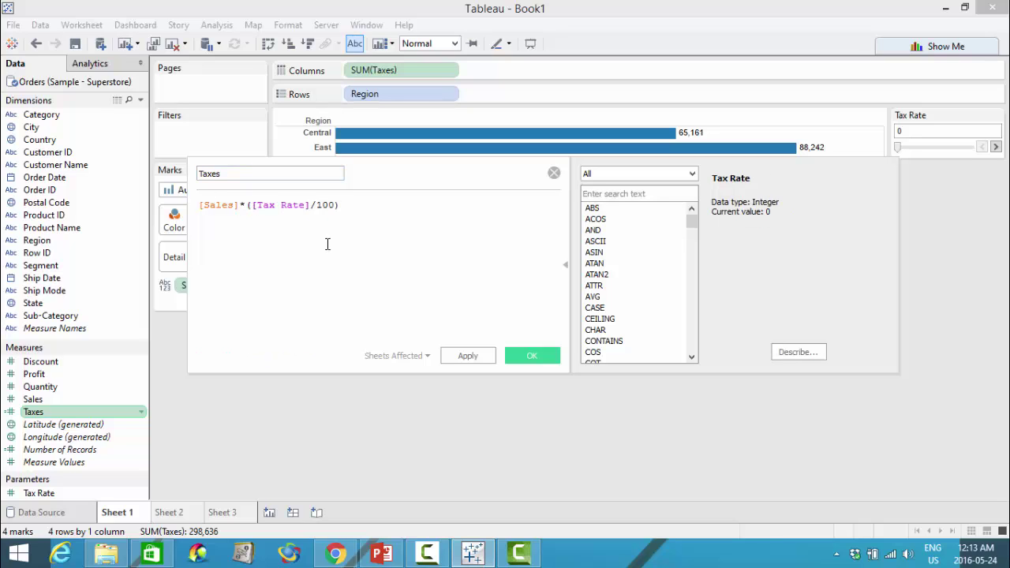
left_click(539, 356)
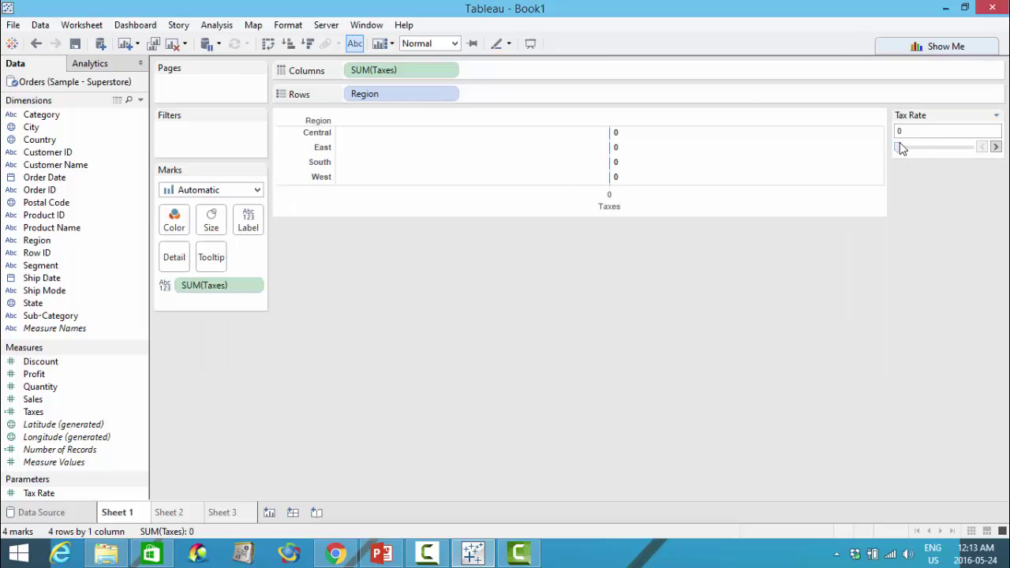
left_click_drag(899, 146, 943, 153)
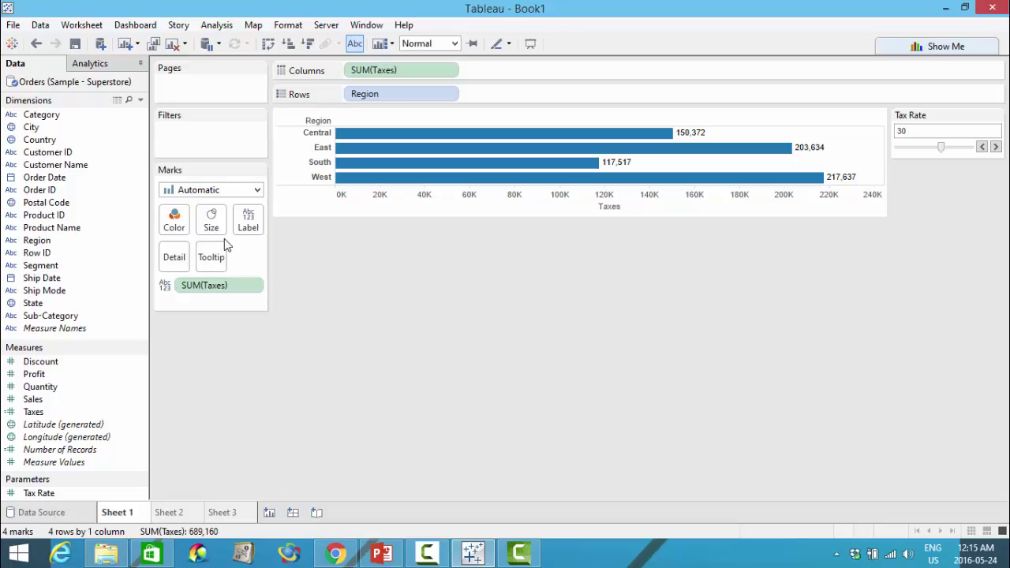
Step: Clear the sheet and build a continuous line chart of Sales by Order Date year
left_click(173, 43)
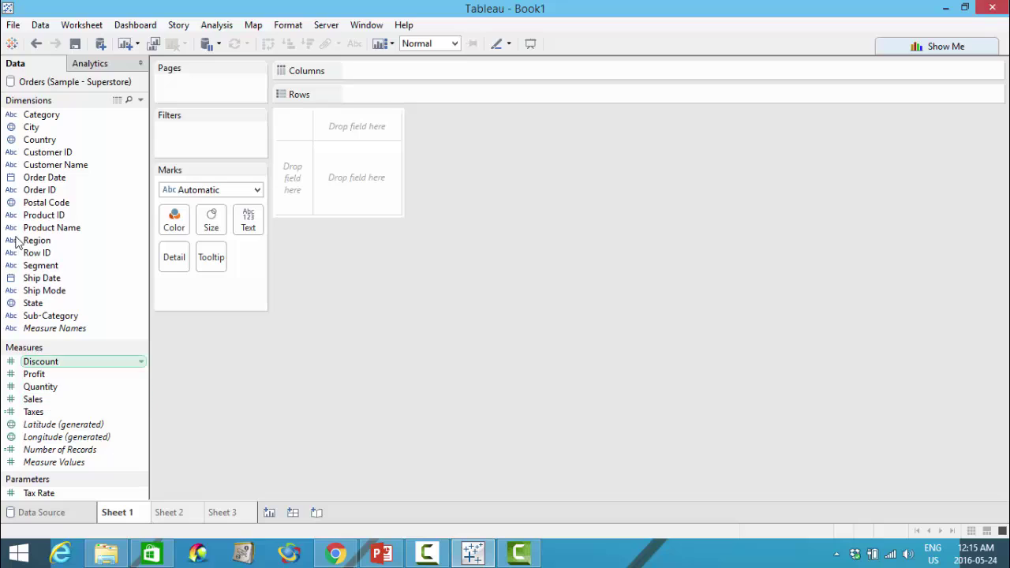
left_click(49, 179)
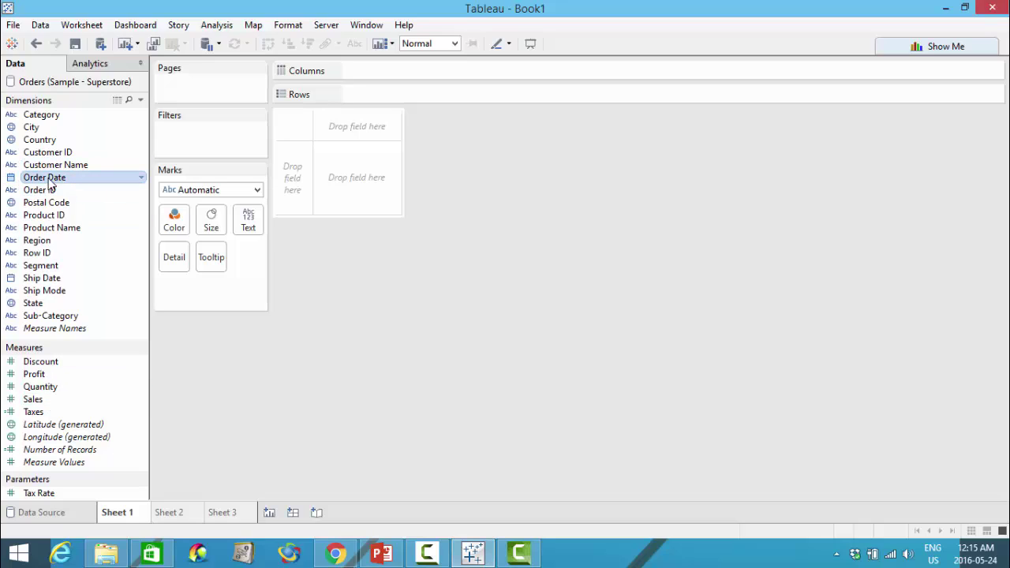
left_click(39, 401, "ctrl")
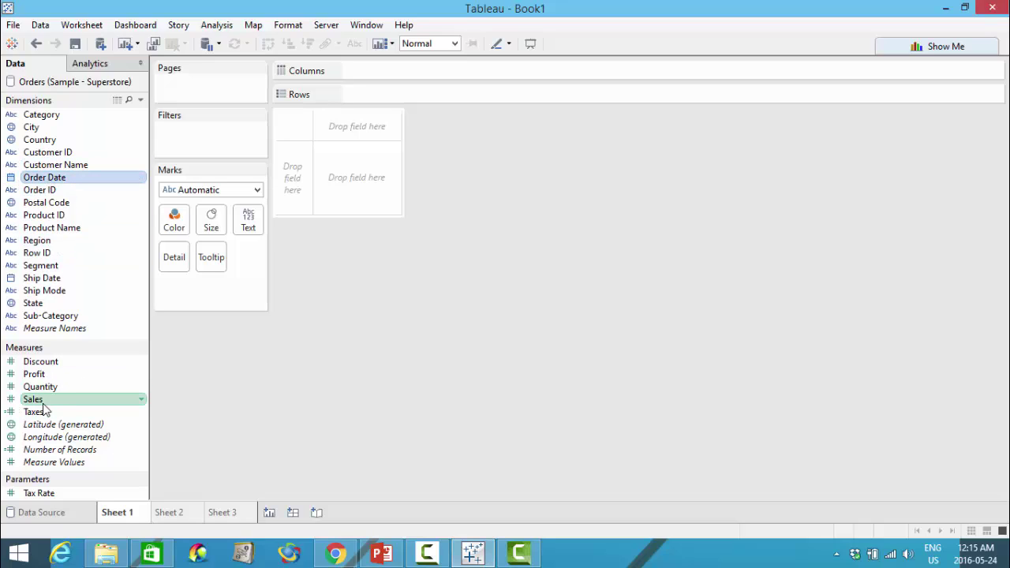
left_click(958, 52)
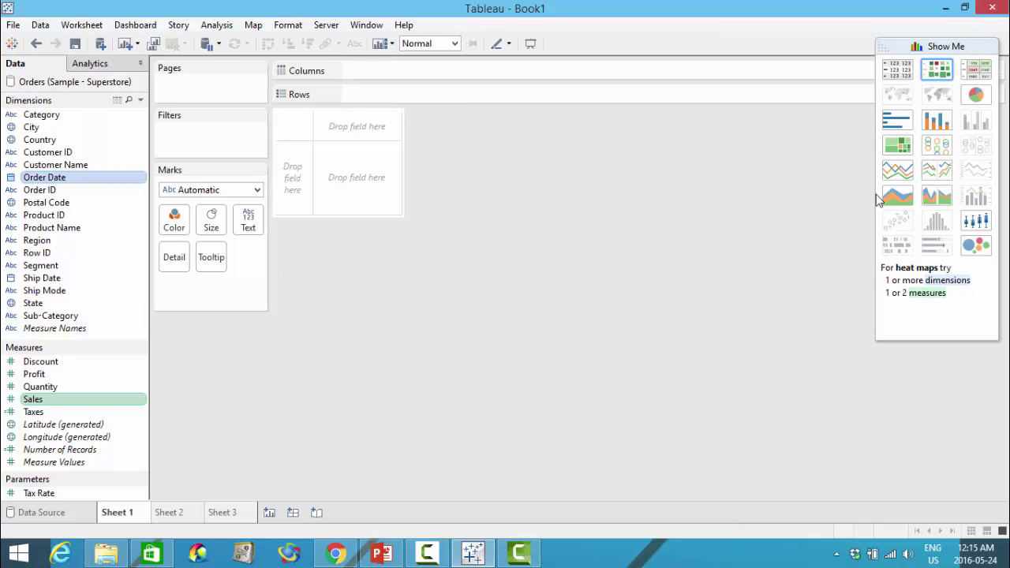
left_click(895, 172)
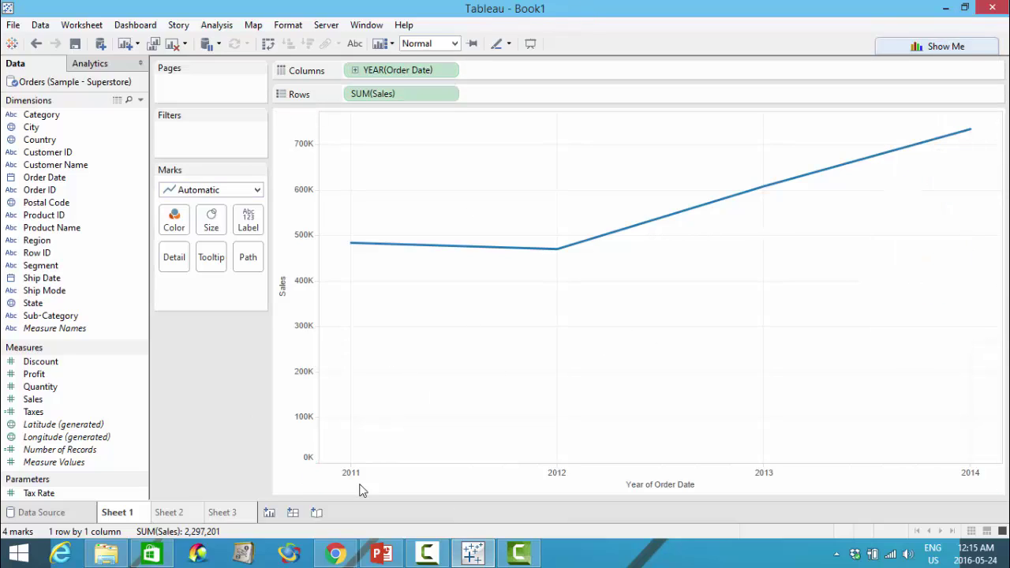
mouse_move(564, 253)
mouse_move(764, 193)
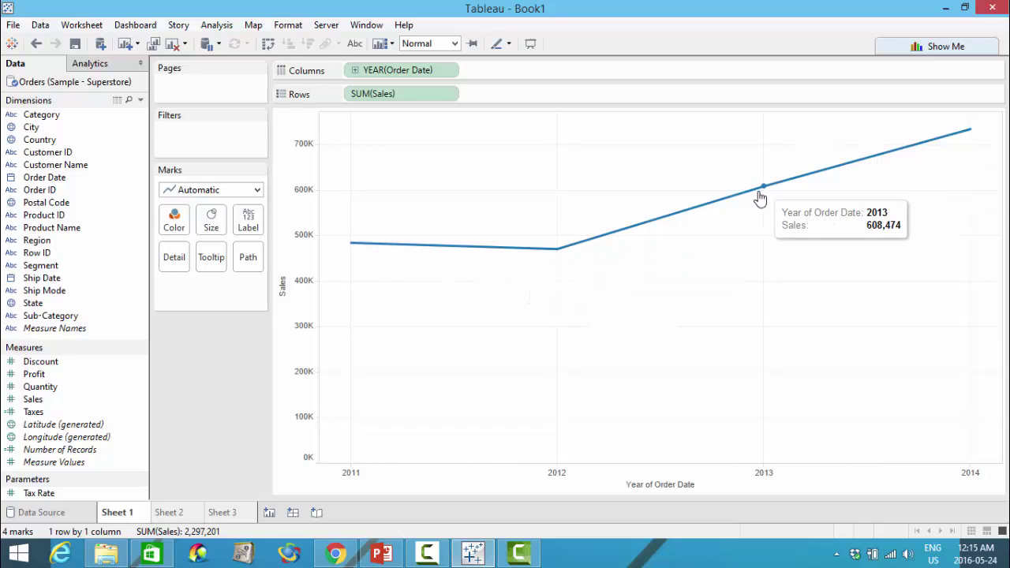
key("super+Tab")
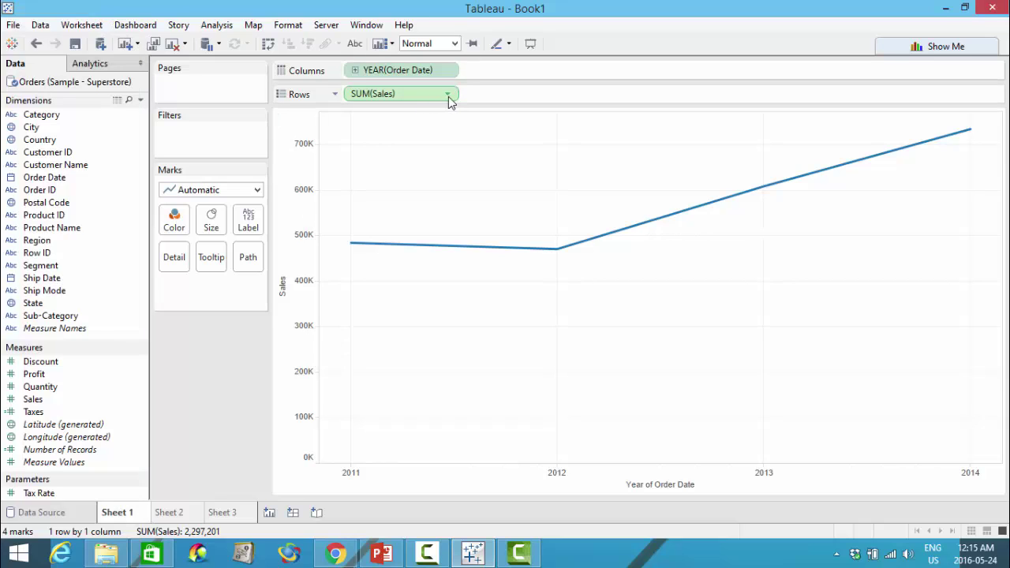
Step: Apply the Running total quick table calculation to SUM(Sales) on the rows
left_click(448, 94)
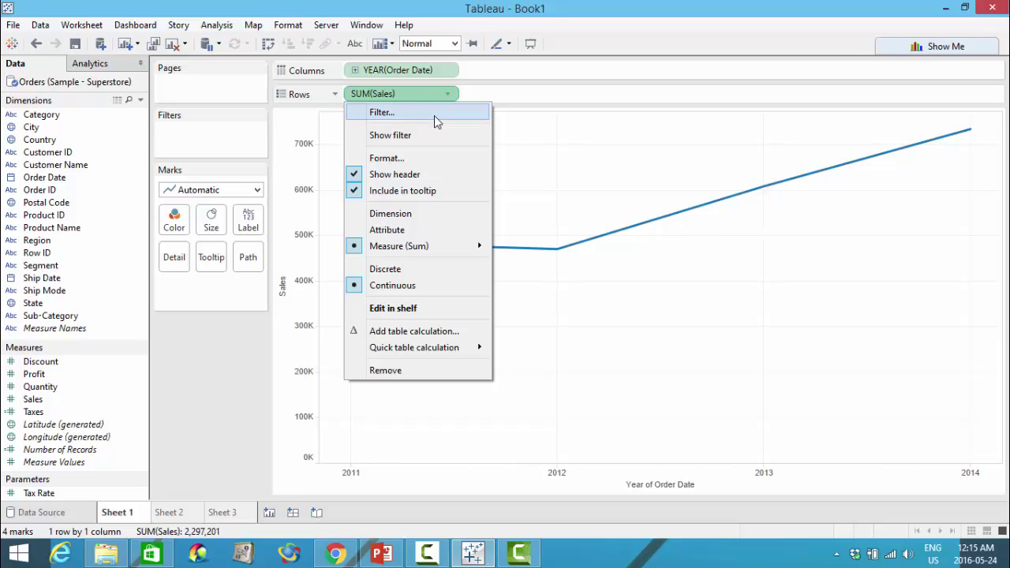
mouse_move(382, 355)
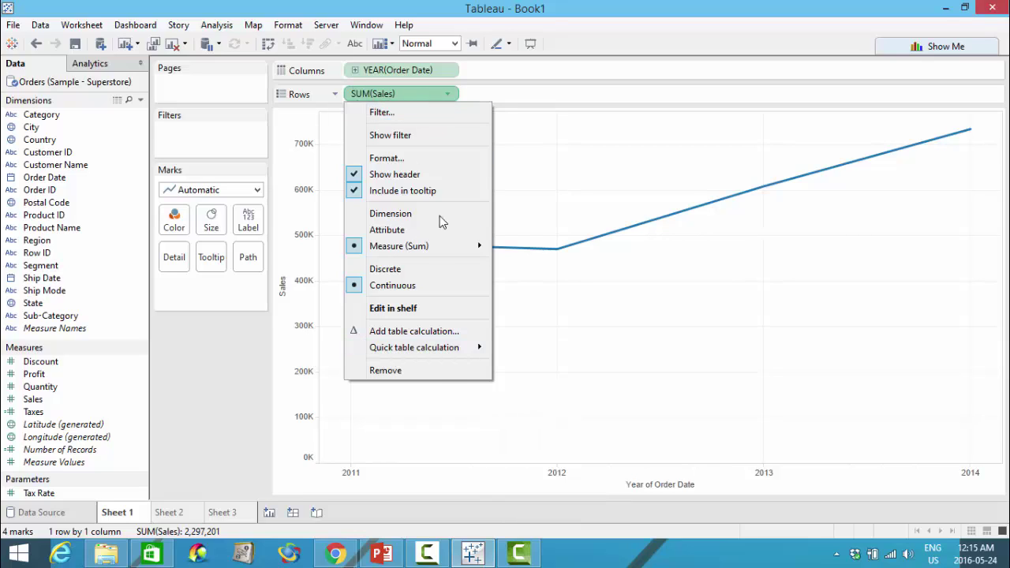
mouse_move(450, 247)
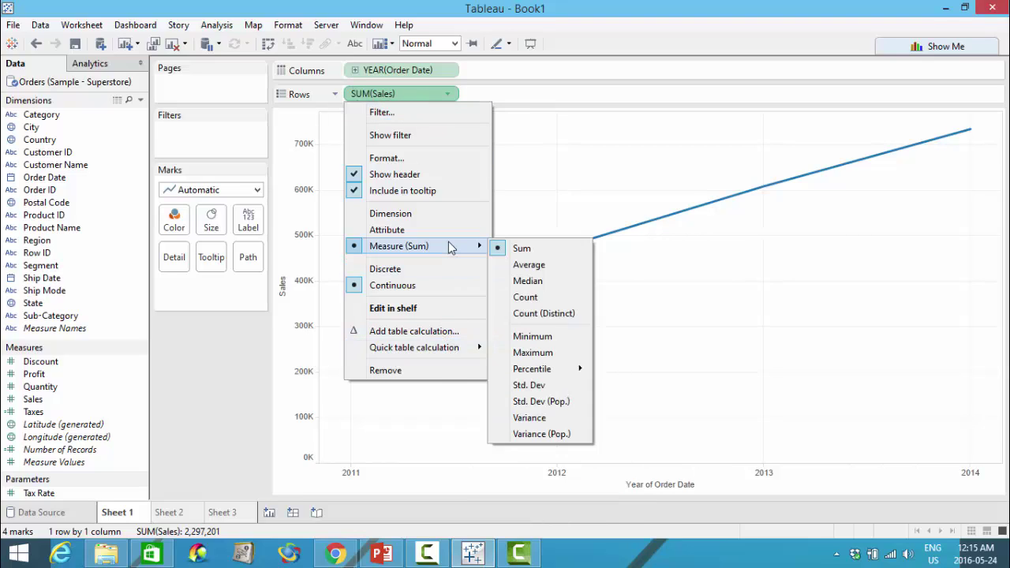
mouse_move(430, 349)
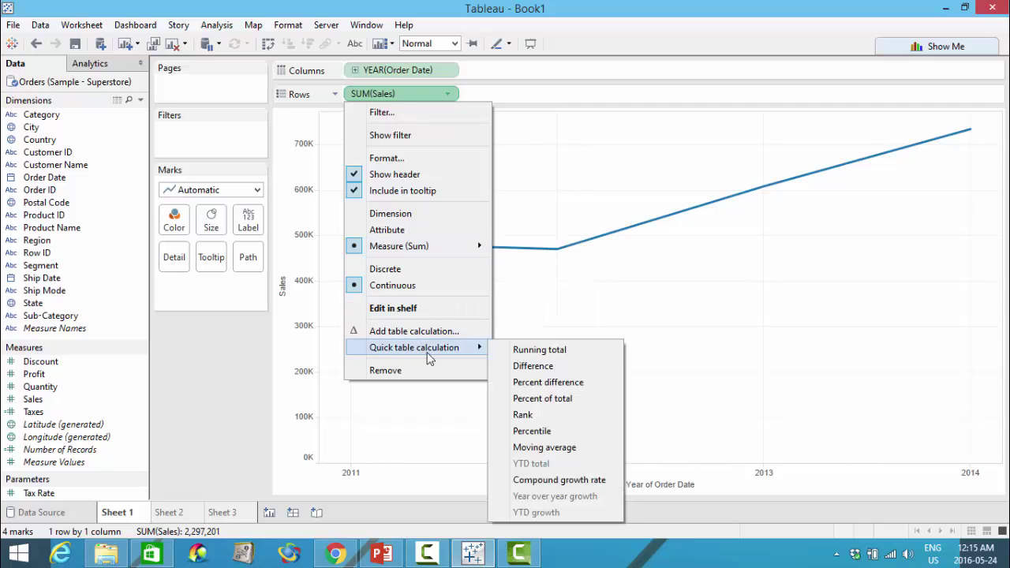
left_click(536, 352)
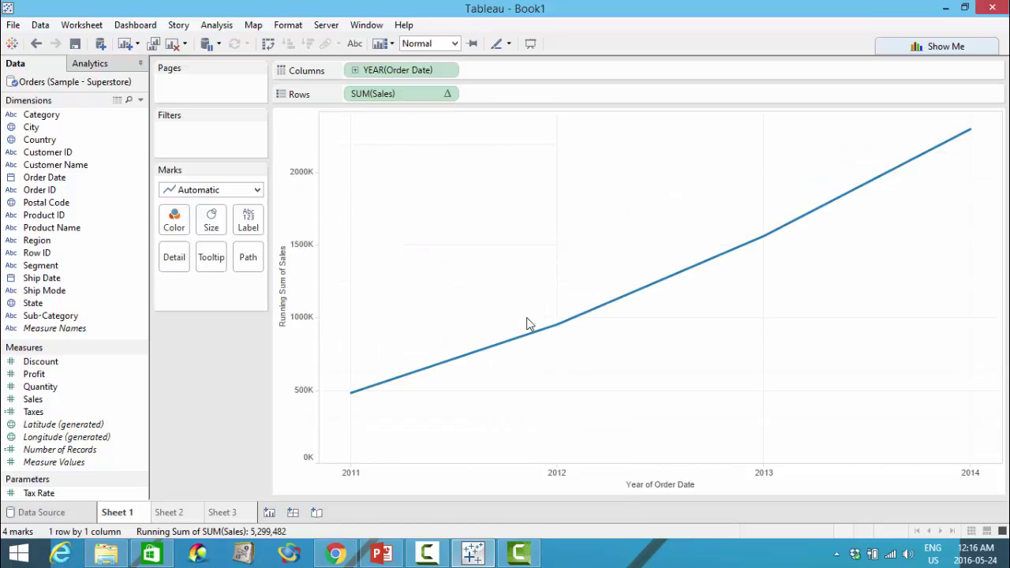
Step: Clear the running total table calculation from SUM(Sales)
left_click(448, 94)
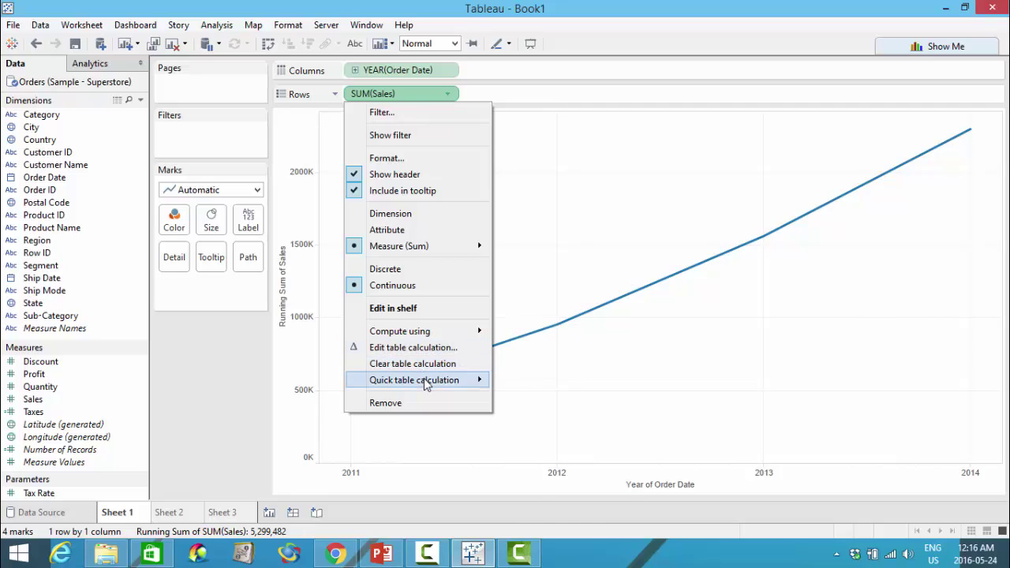
mouse_move(455, 387)
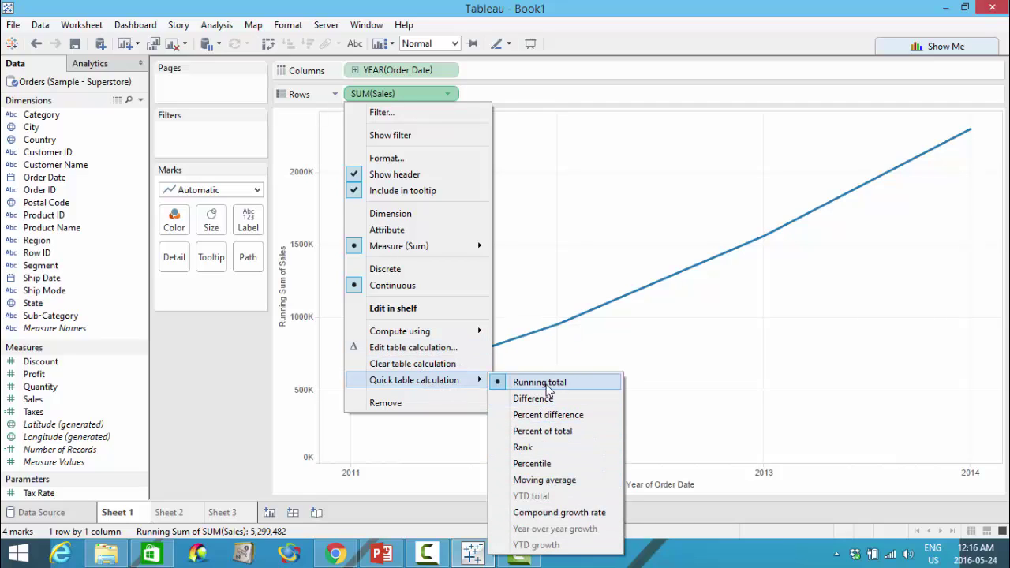
left_click(448, 364)
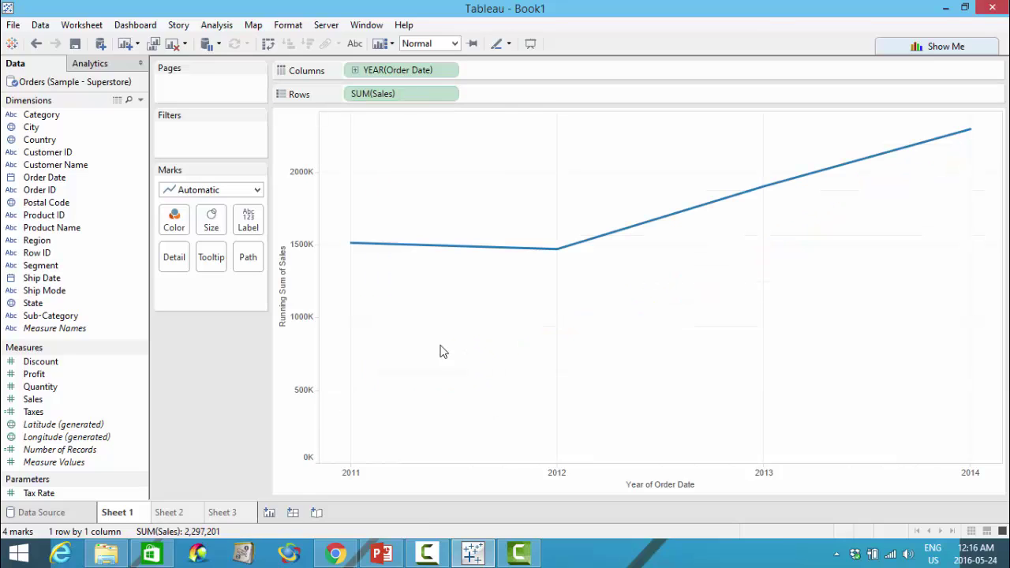
Step: Change the aggregation of the Sales measure on the rows to Maximum
left_click(450, 94)
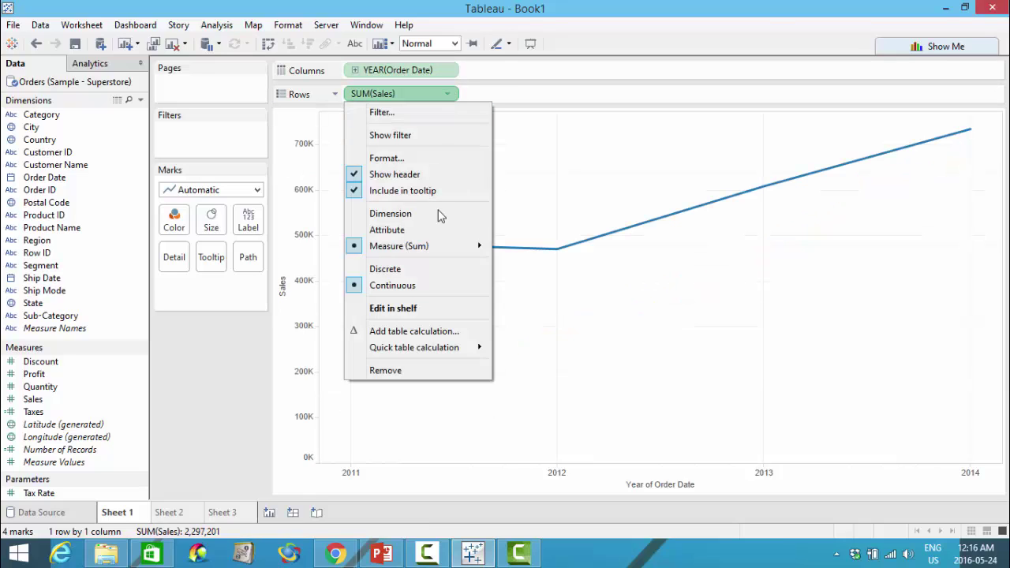
mouse_move(401, 248)
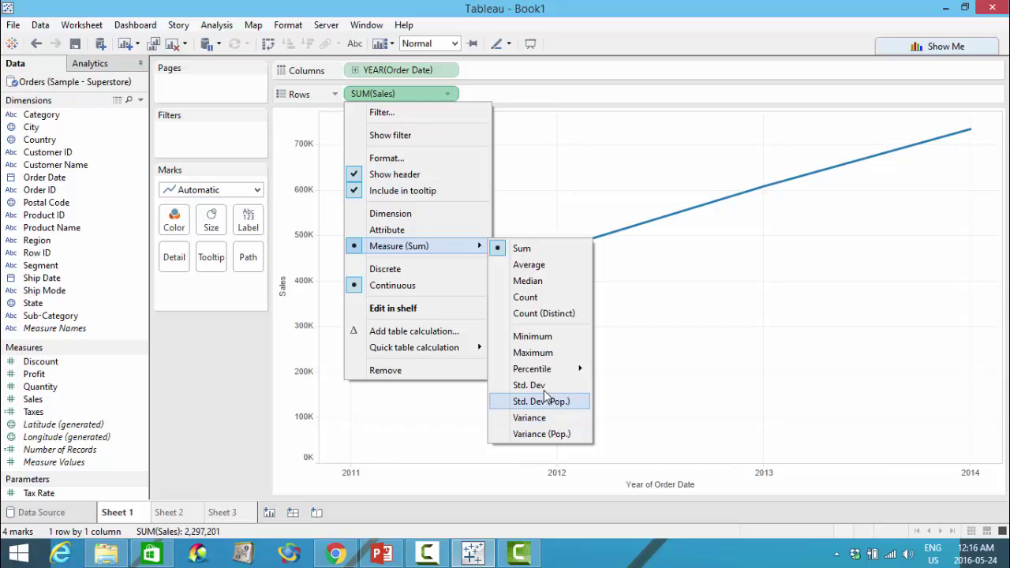
left_click(533, 353)
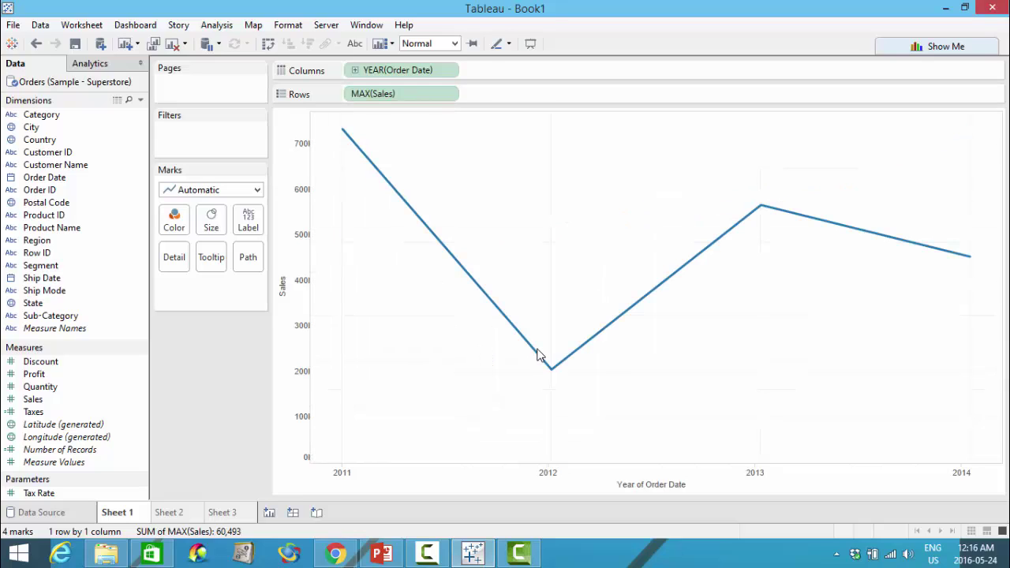